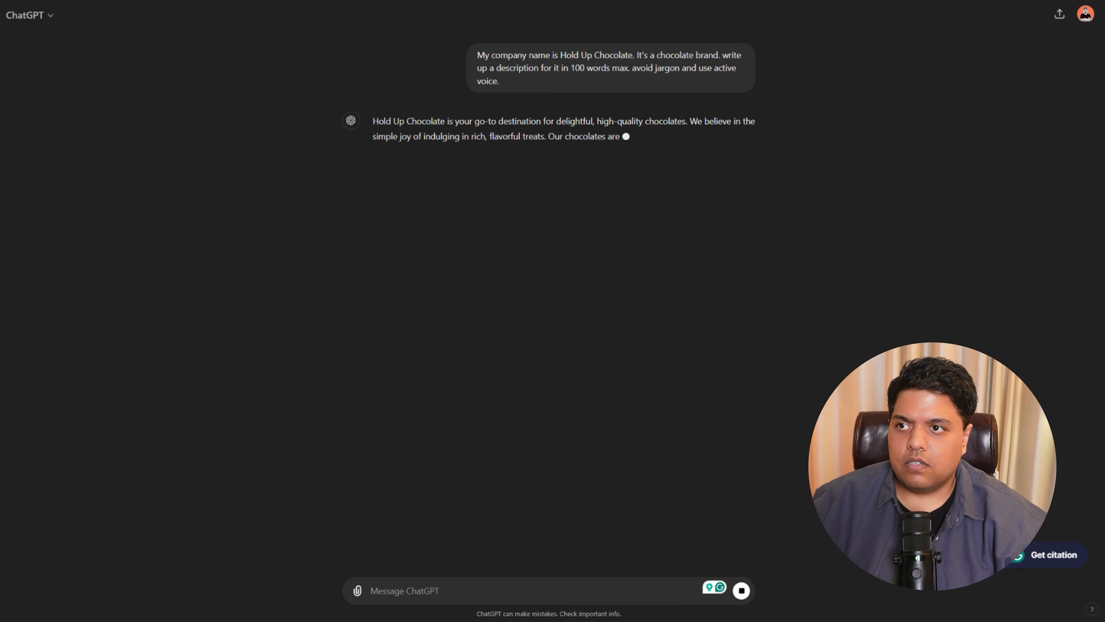
Copy the generated Hold Up Chocolate description from ChatGPT and paste it as the site description in the website builder form
drag(698, 213, 369, 123)
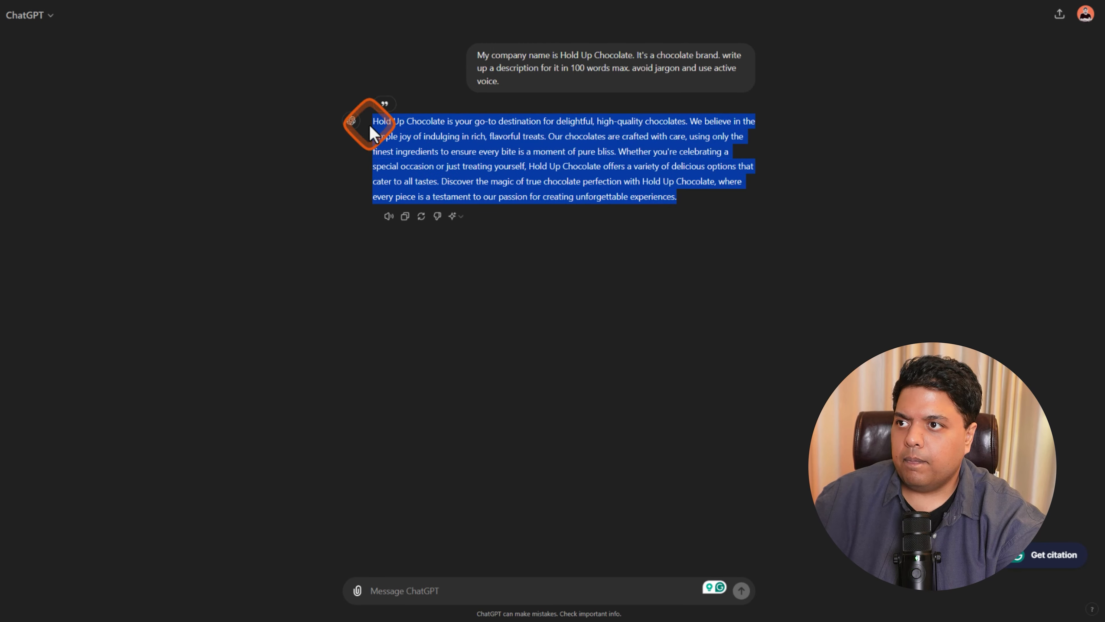
right_click(393, 129)
click(400, 133)
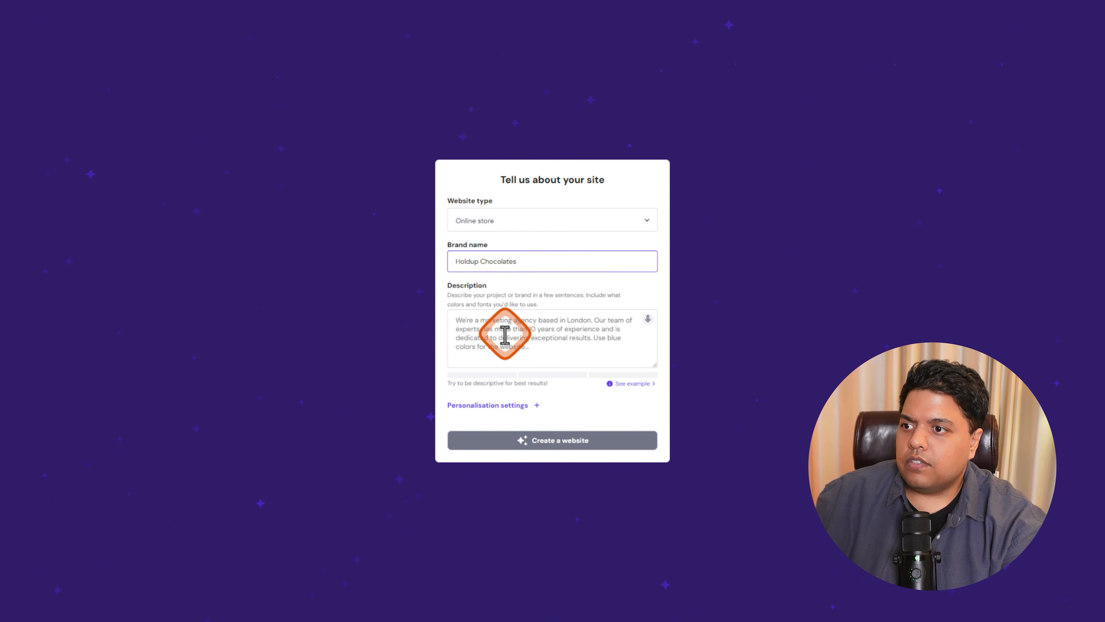
click(481, 322)
key(ctrl+v)
Set the site's personalisation colors to Surprise me and create the website
click(515, 406)
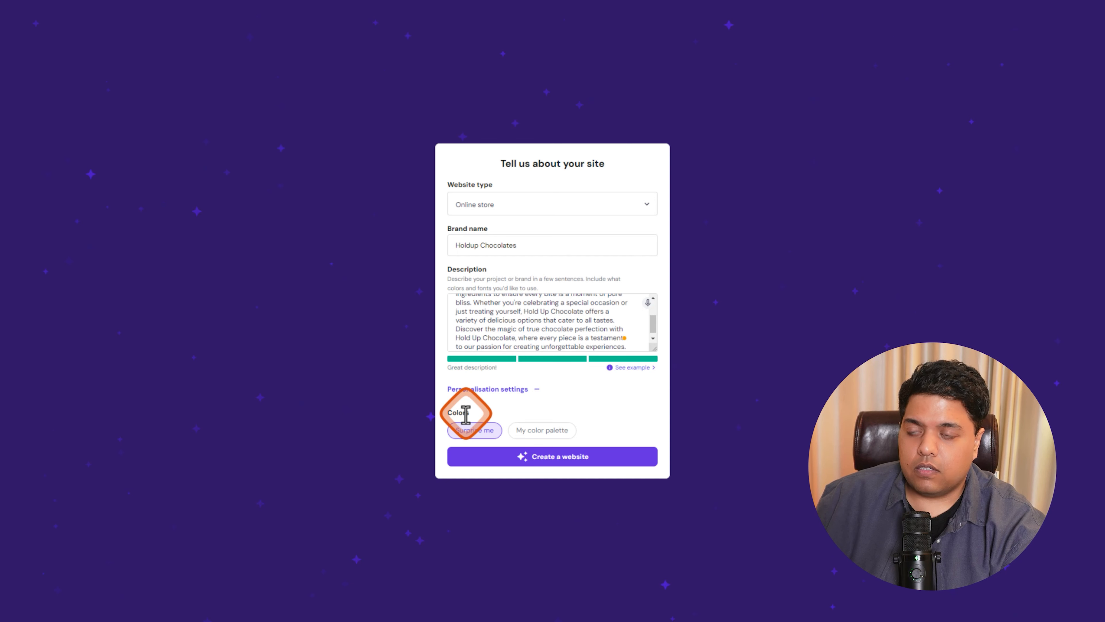
click(522, 434)
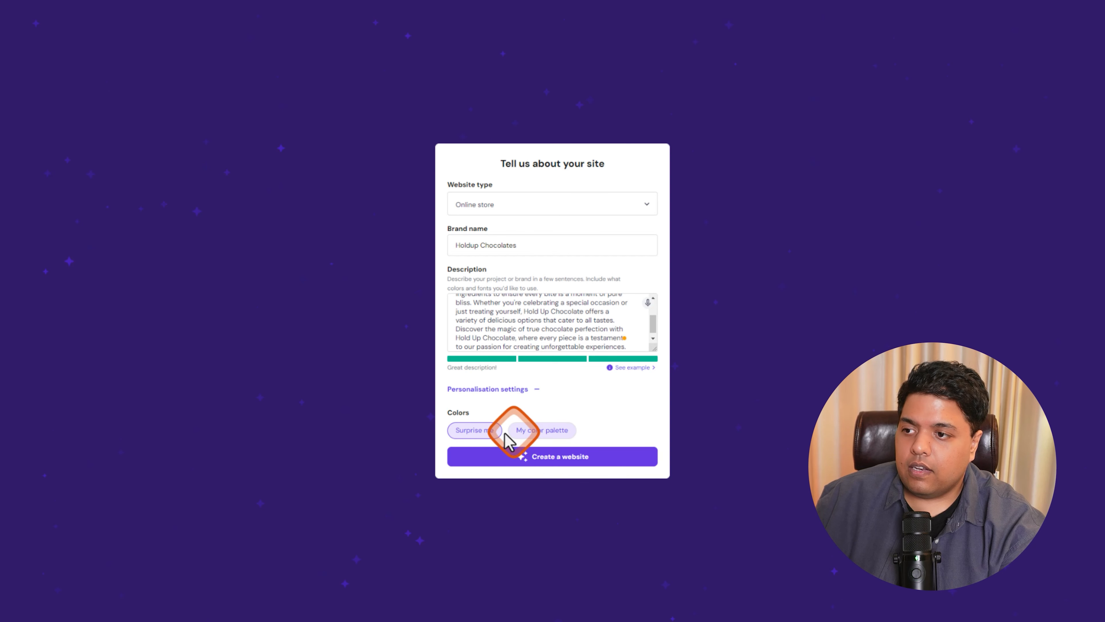
click(472, 435)
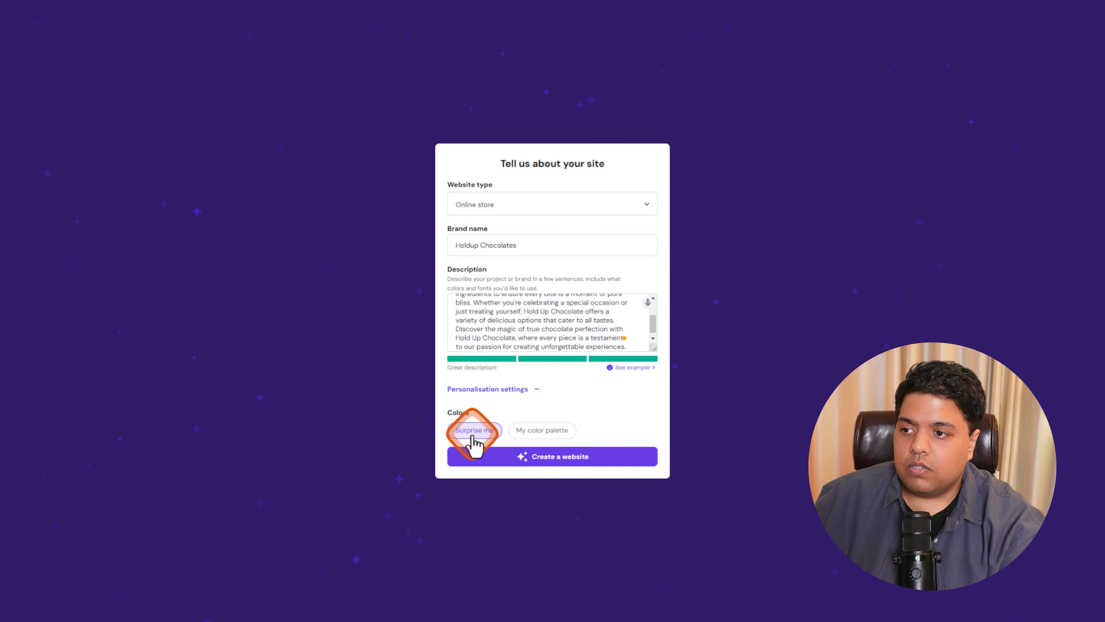
click(541, 461)
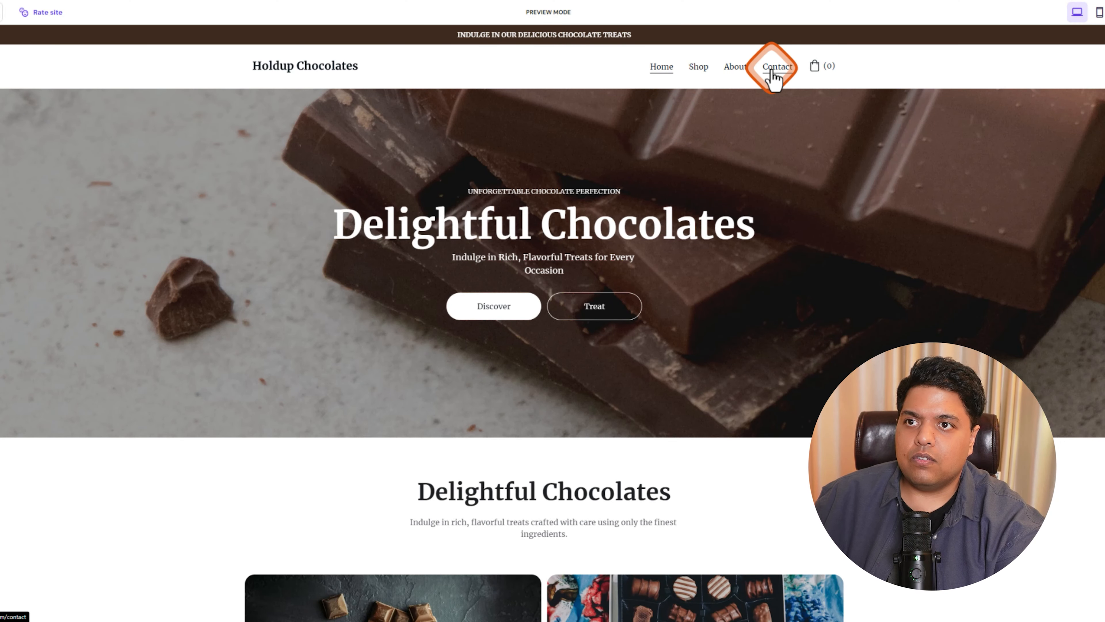
Review the generated site's Home, Shop, About and Contact pages, and check the Contact page in the mobile preview
scroll(565, 235, down, 15)
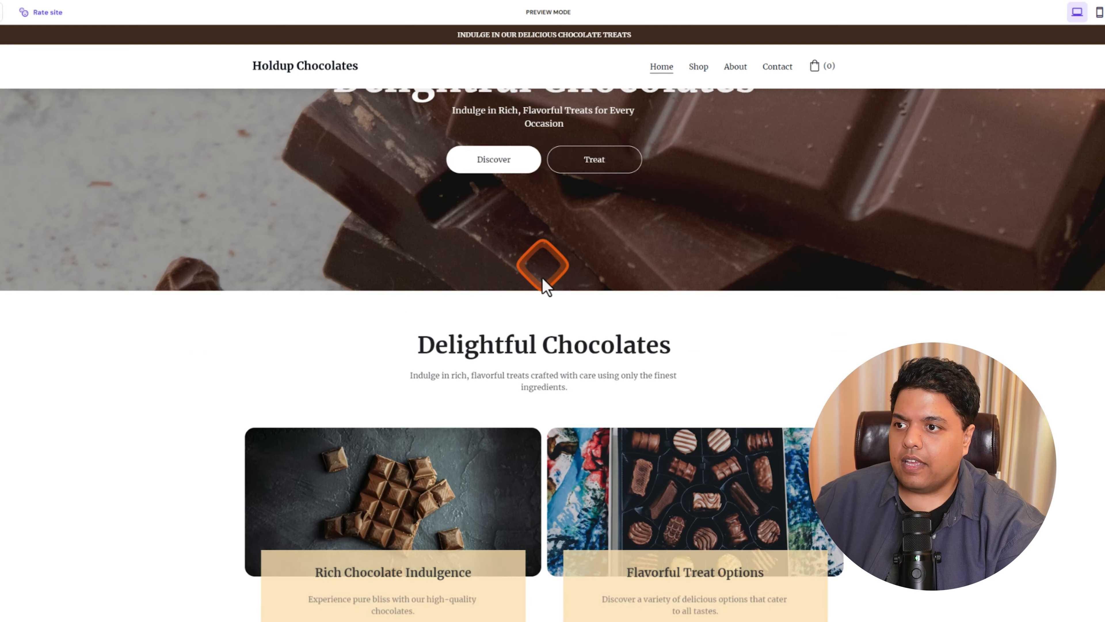
scroll(555, 279, down, 3)
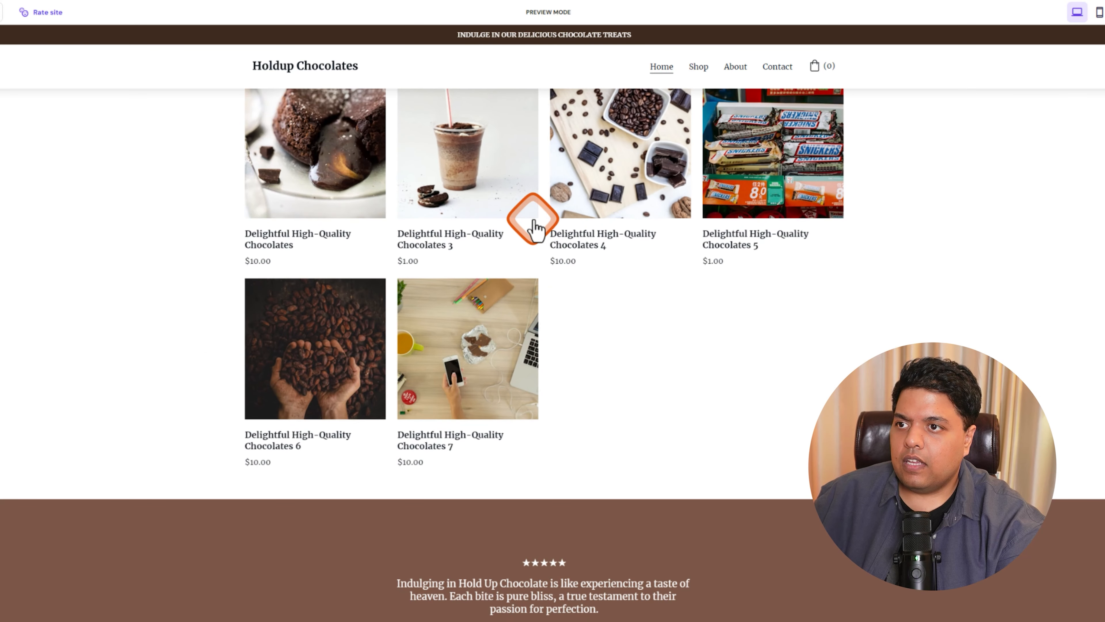
scroll(479, 305, up, 3)
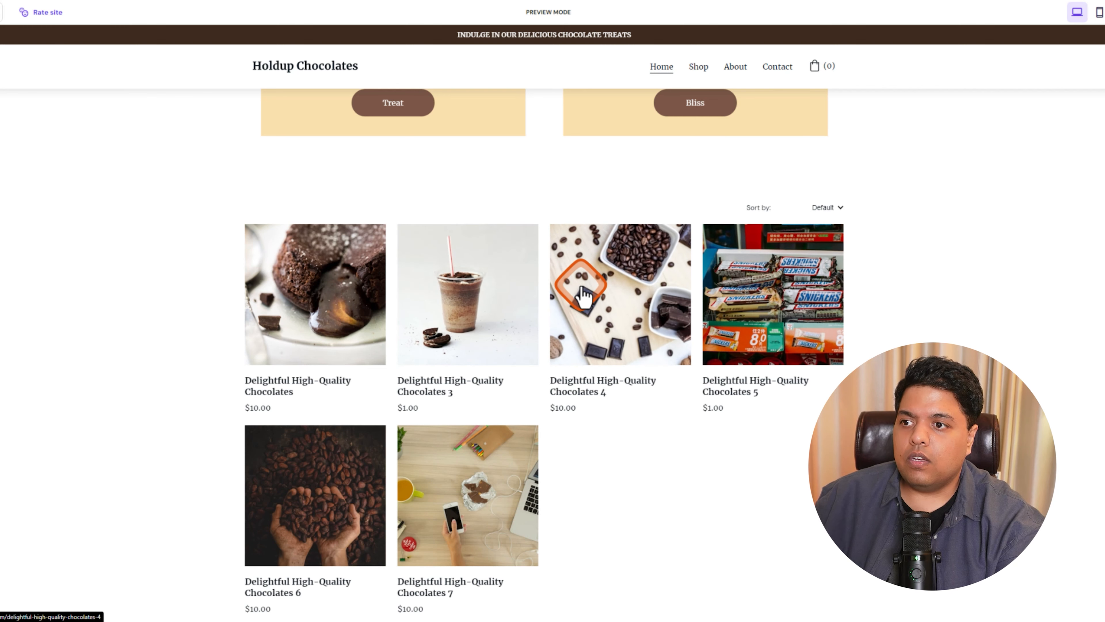
click(703, 74)
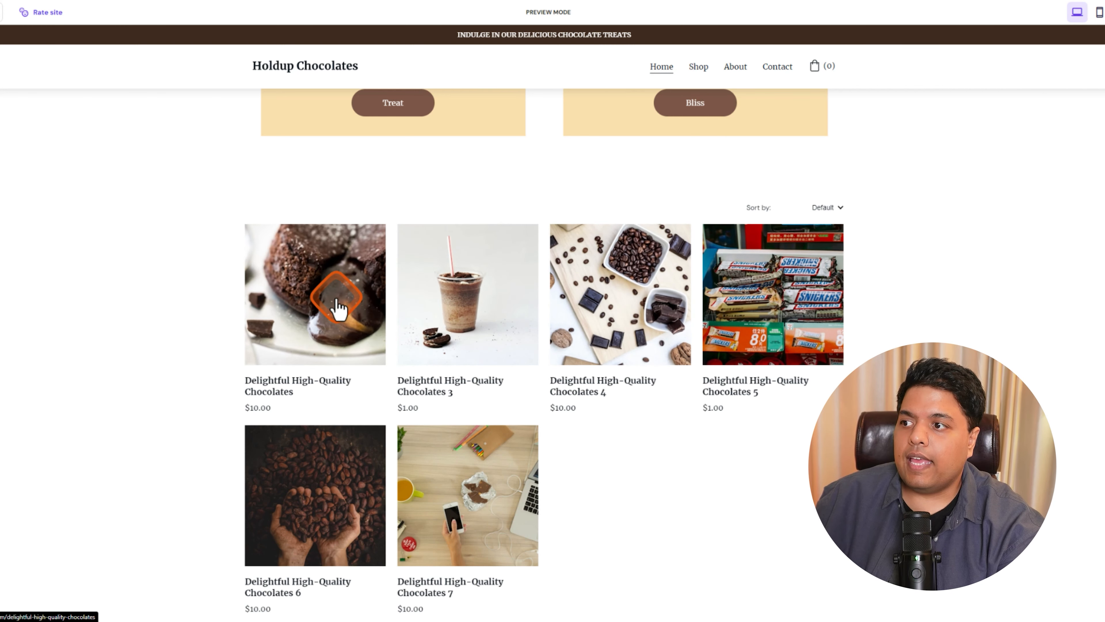
click(698, 69)
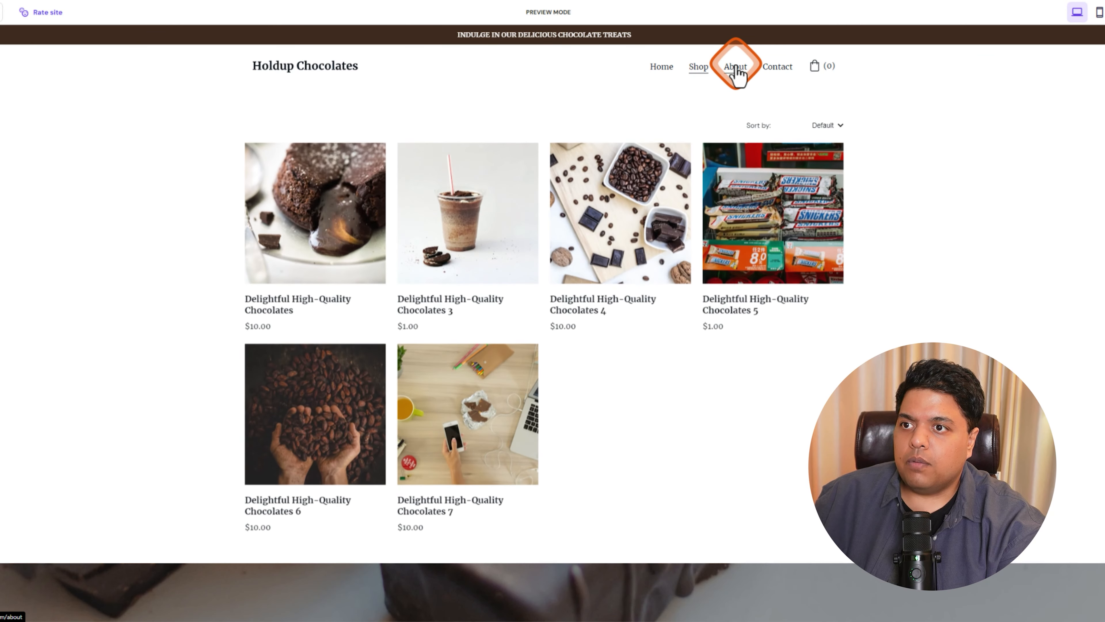
click(739, 73)
click(781, 74)
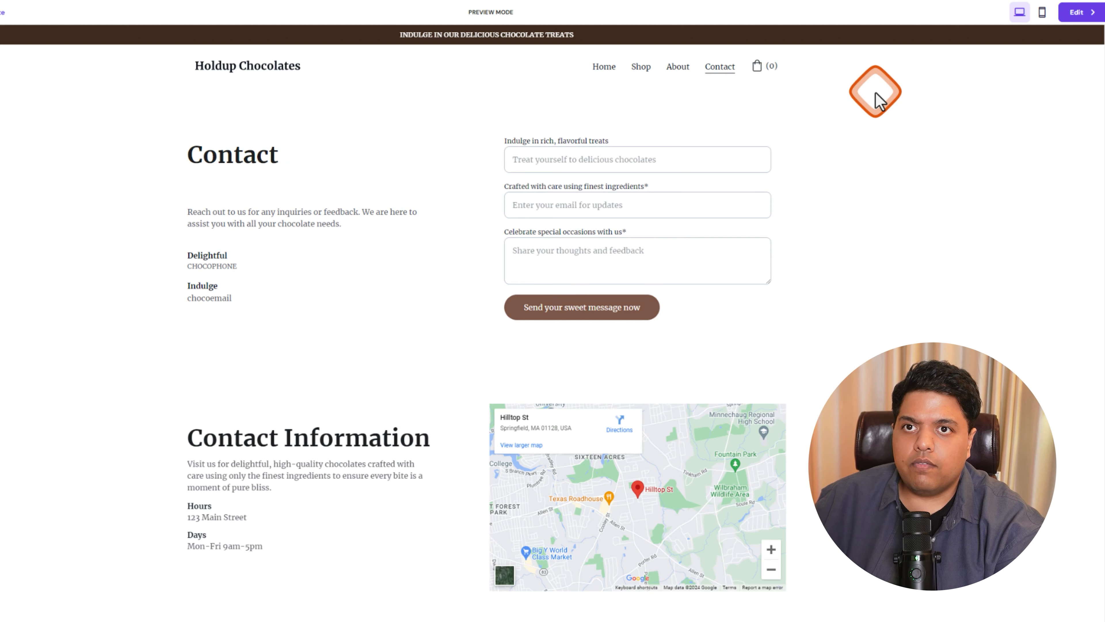
click(1042, 13)
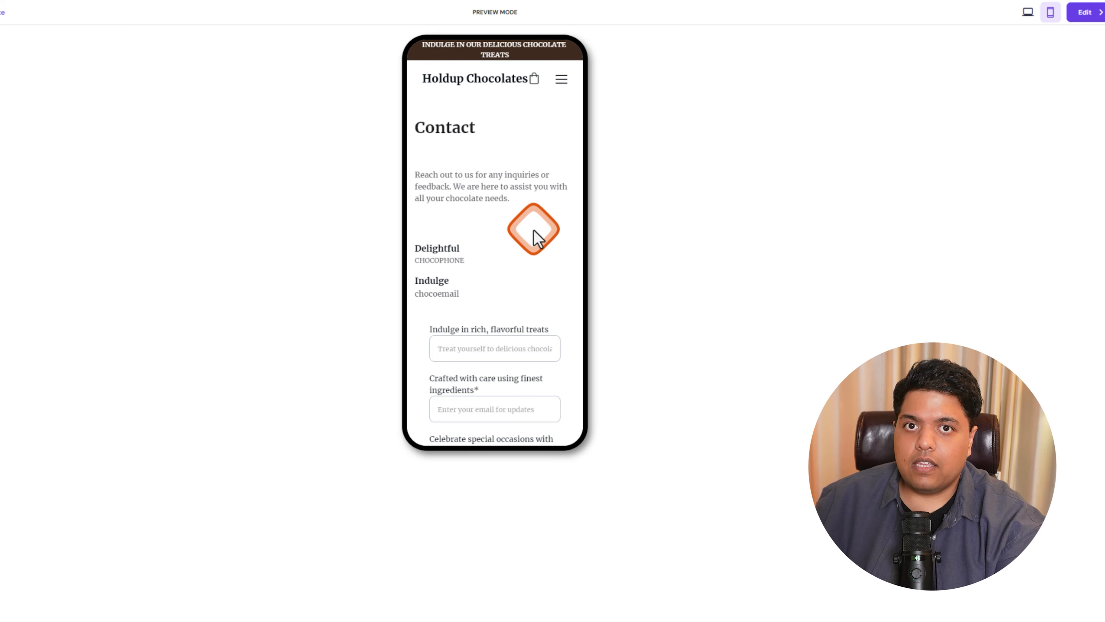
click(1027, 13)
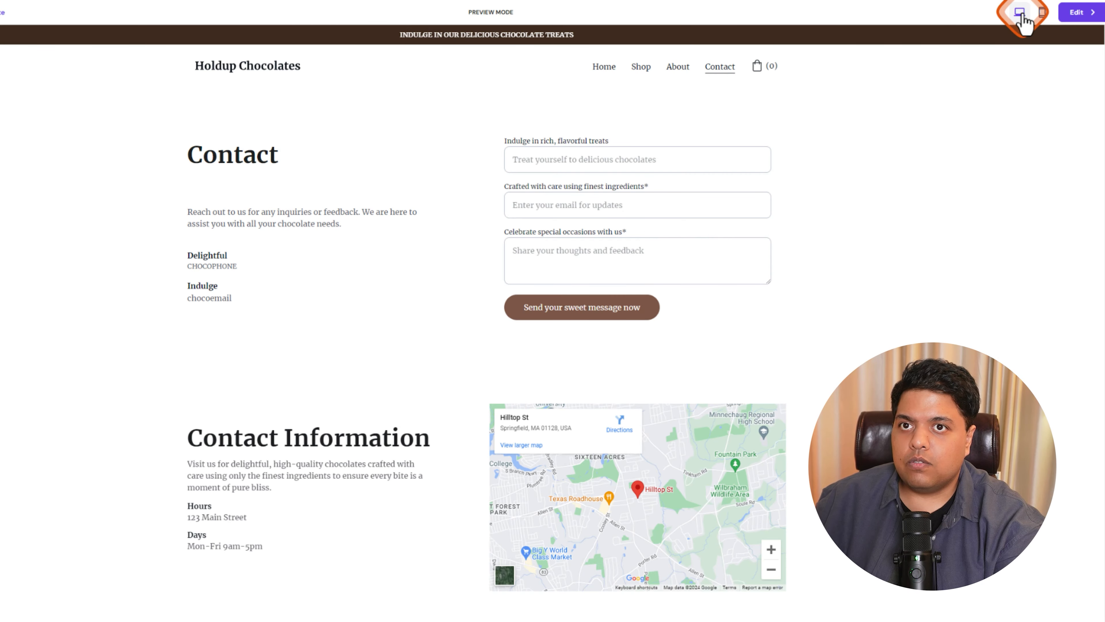
Set up the online store with United States as the store country and USD ($) as the currency
mouse_move(1082, 14)
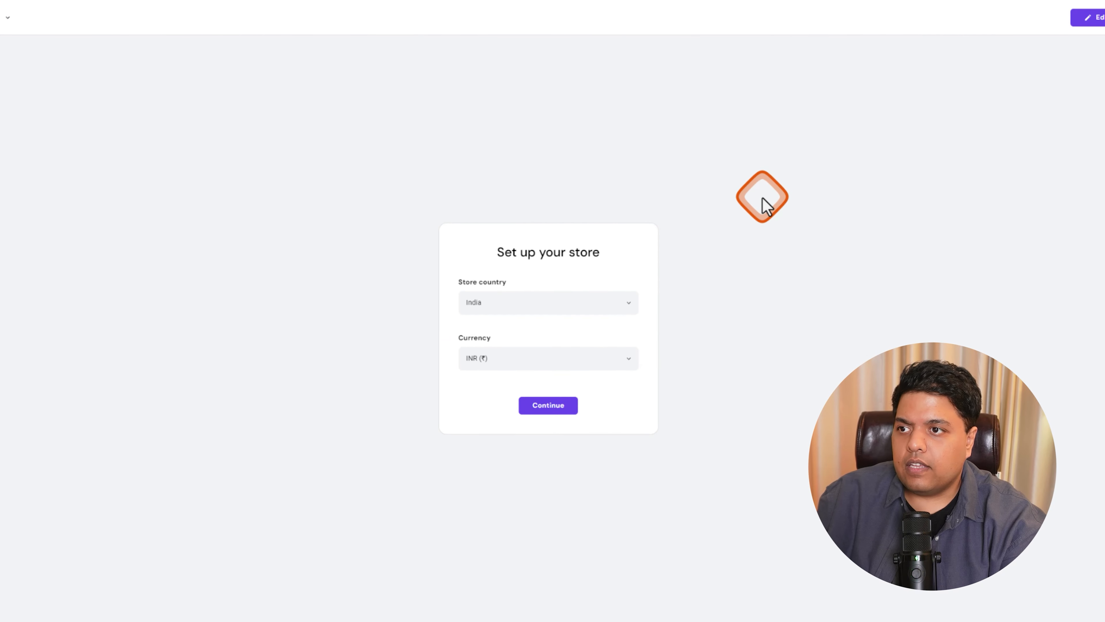
click(518, 303)
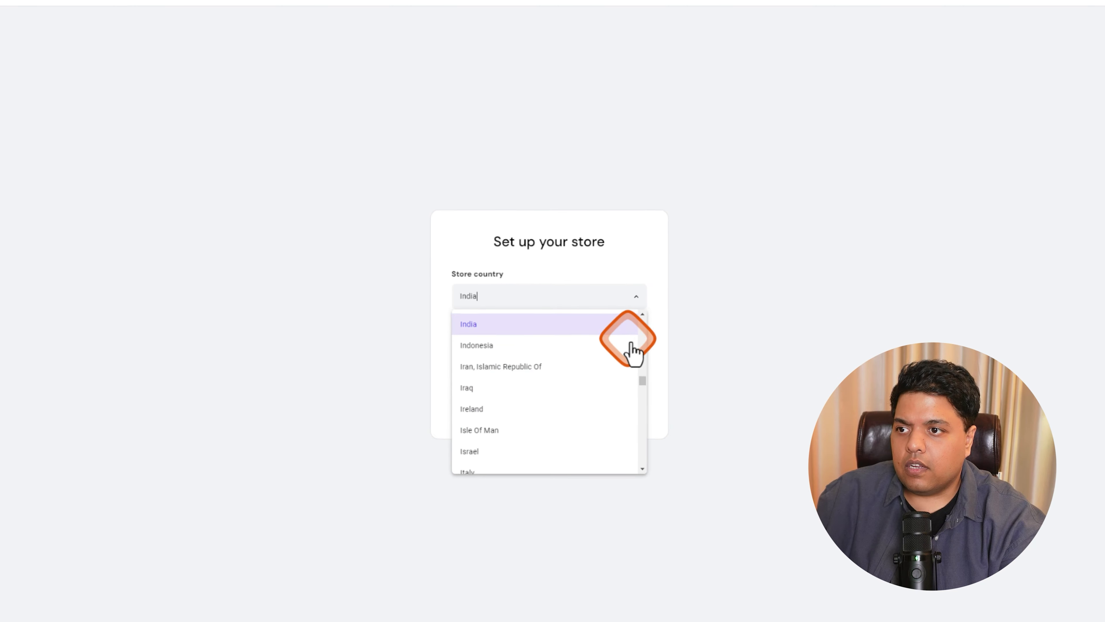
drag(642, 381, 668, 464)
click(521, 414)
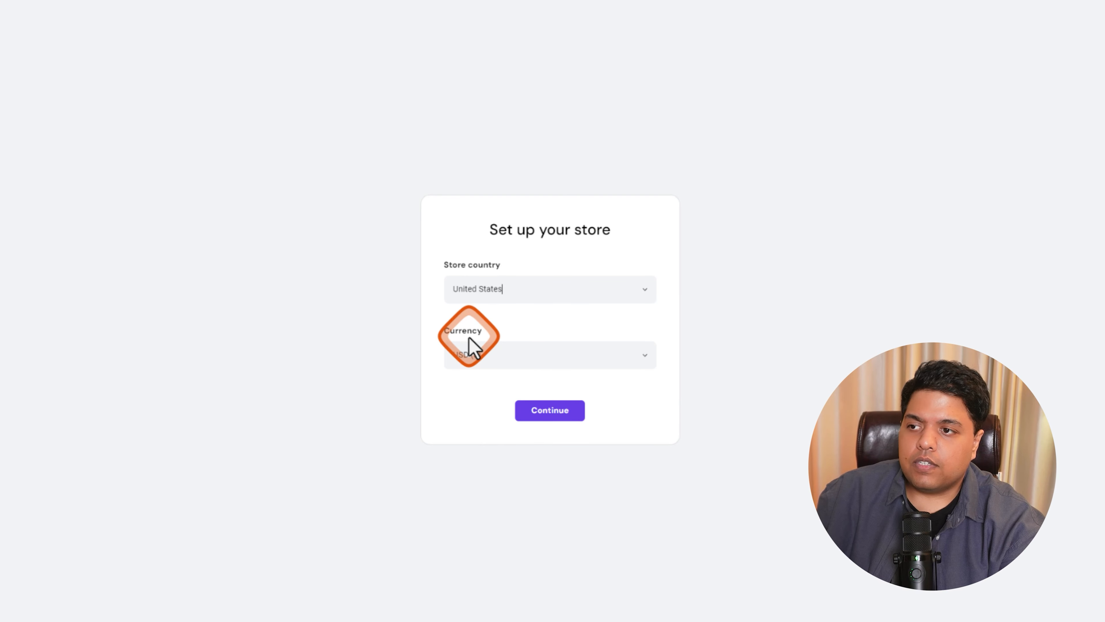
click(645, 356)
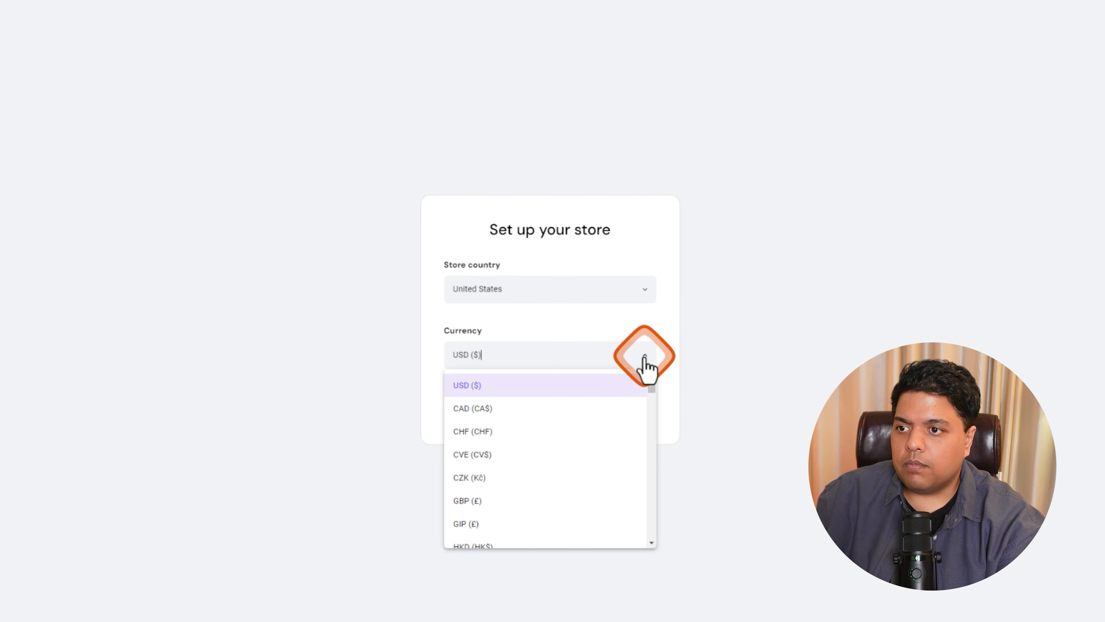
click(647, 354)
click(548, 412)
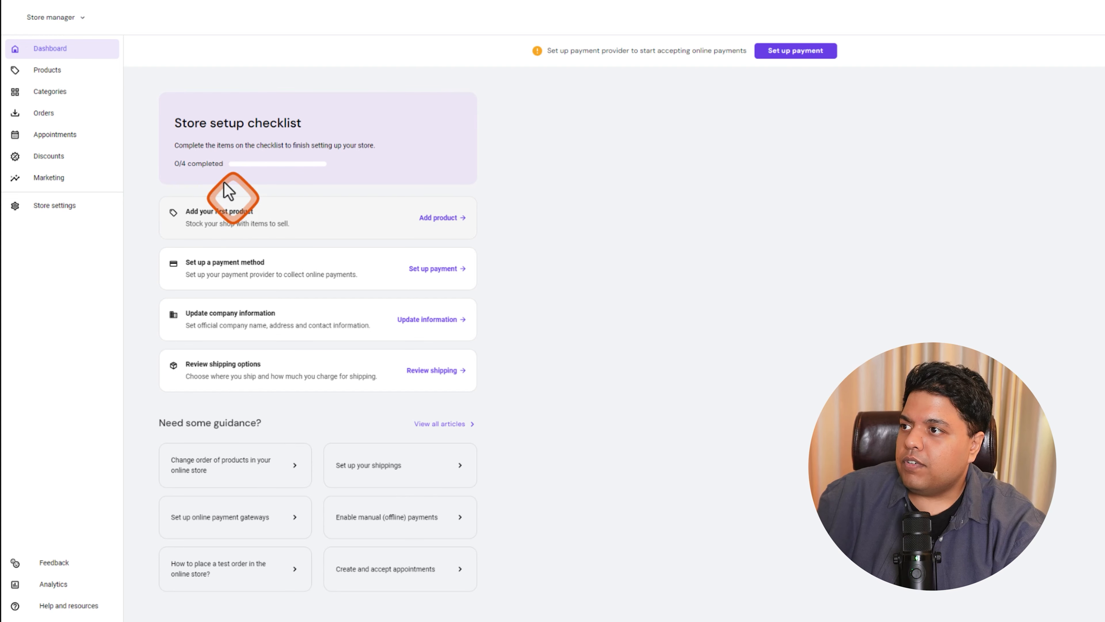
Open the first listed product, Delightful High-Quality Chocolates, for editing in the store manager
click(51, 73)
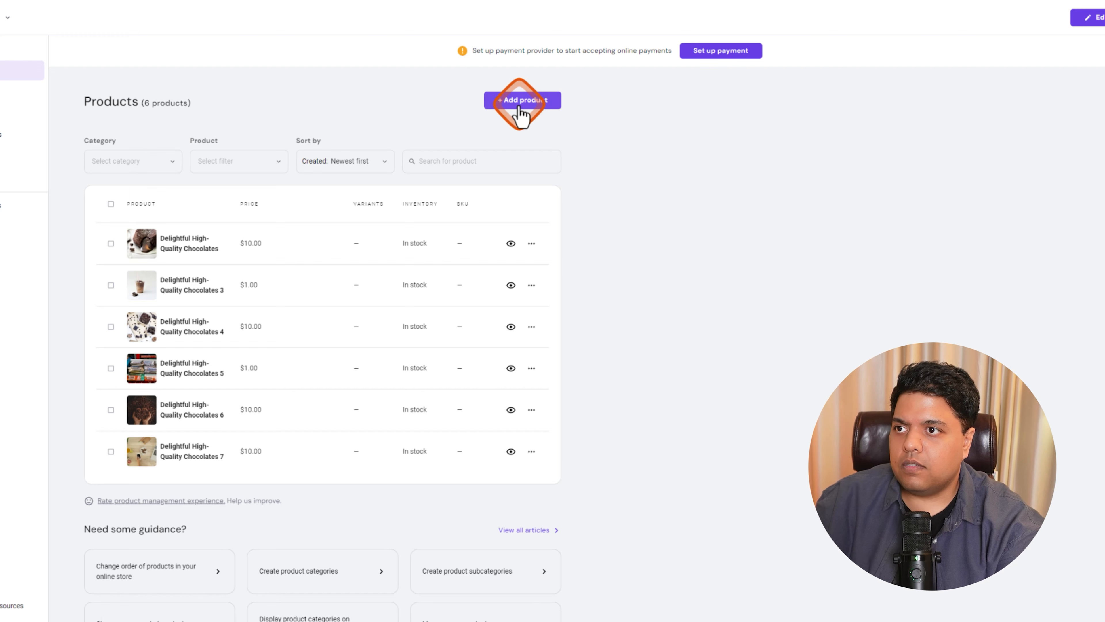
click(523, 99)
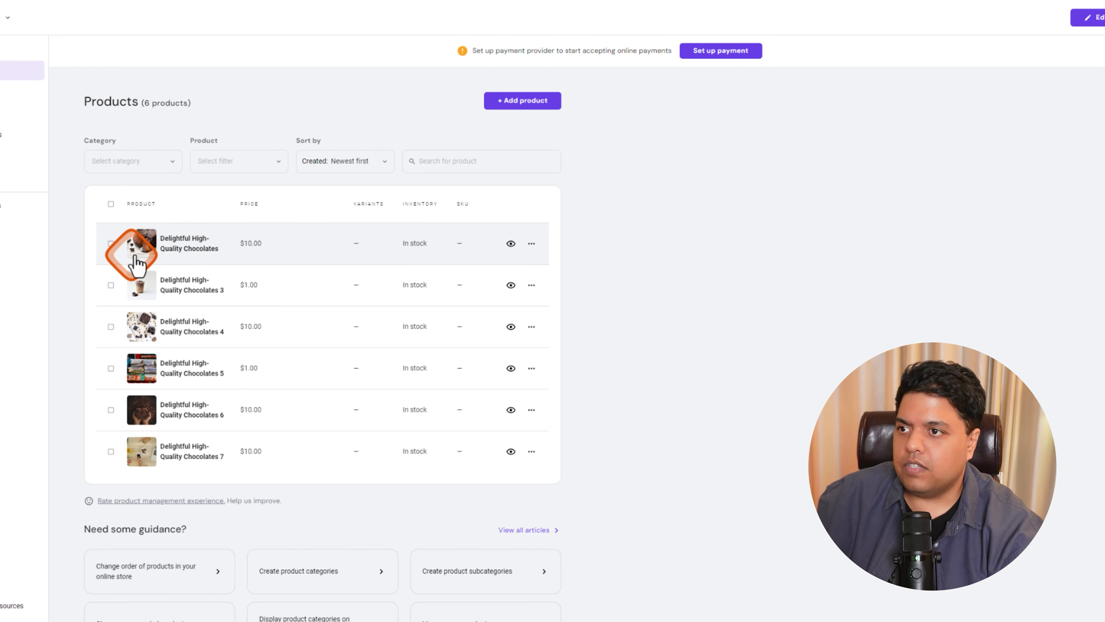
click(531, 244)
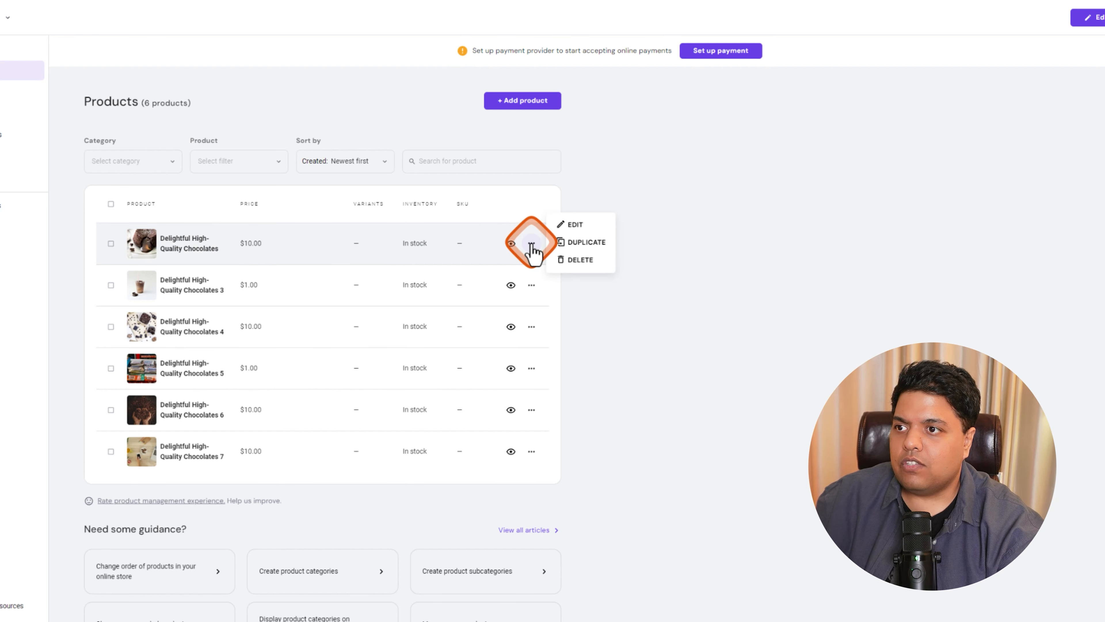
click(574, 225)
scroll(304, 305, down, 3)
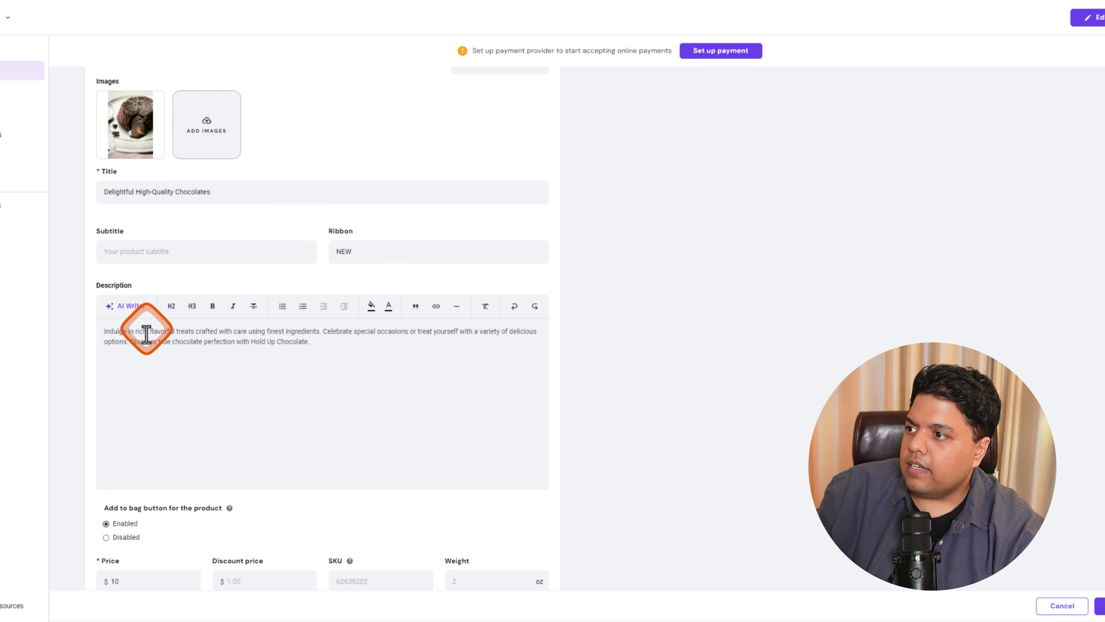
click(126, 306)
click(151, 404)
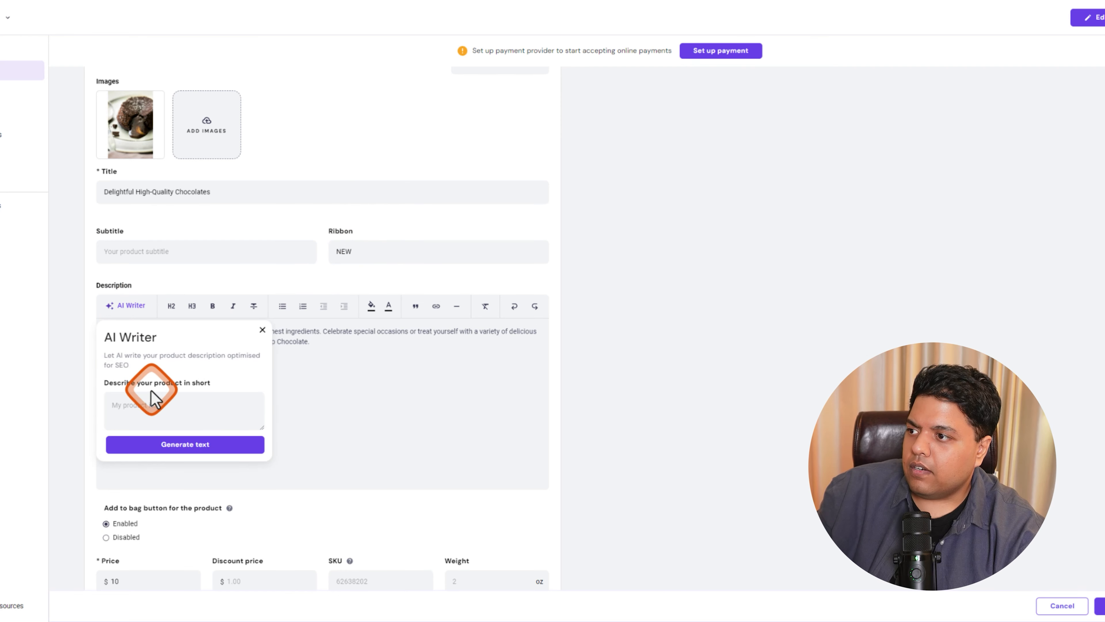
click(263, 329)
Enable quantity tracking for the product and set its quantity to 100
scroll(305, 331, down, 2)
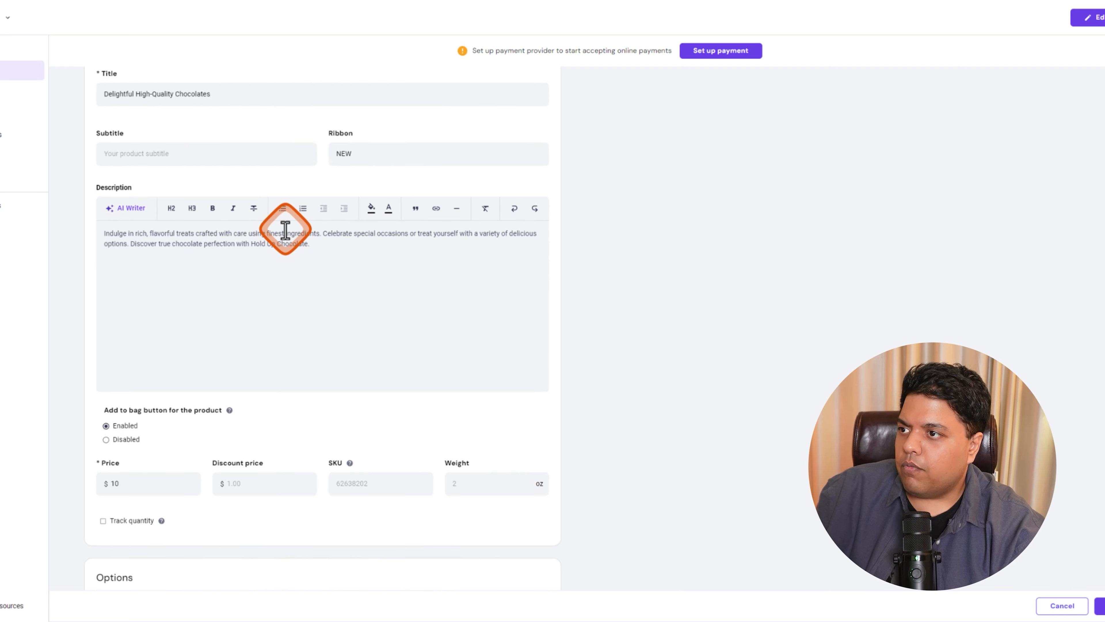
scroll(234, 270, down, 3)
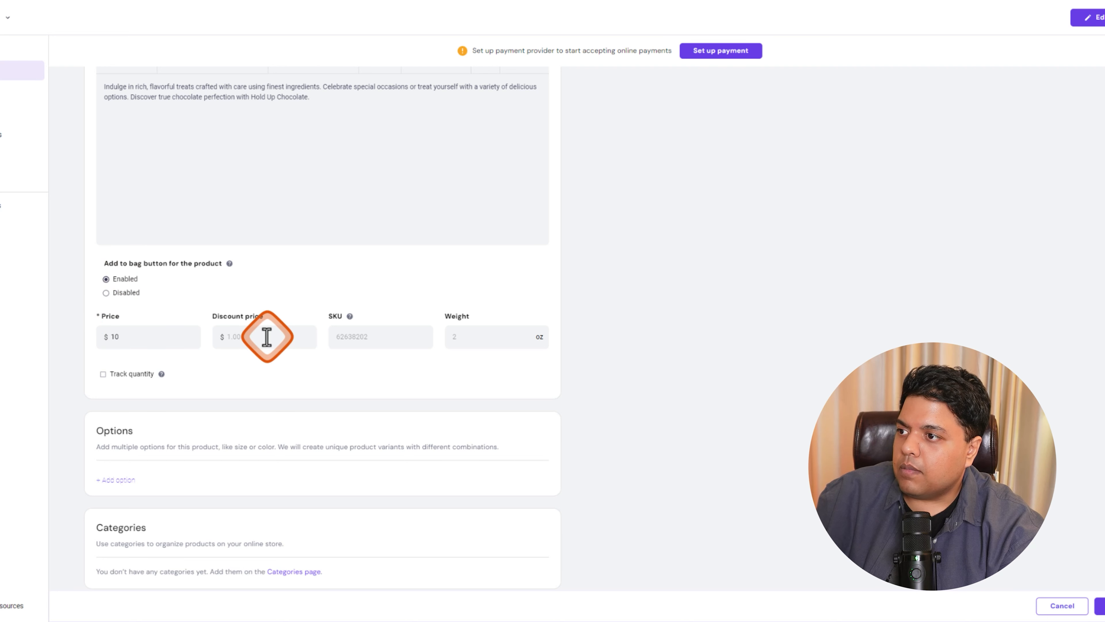
click(225, 339)
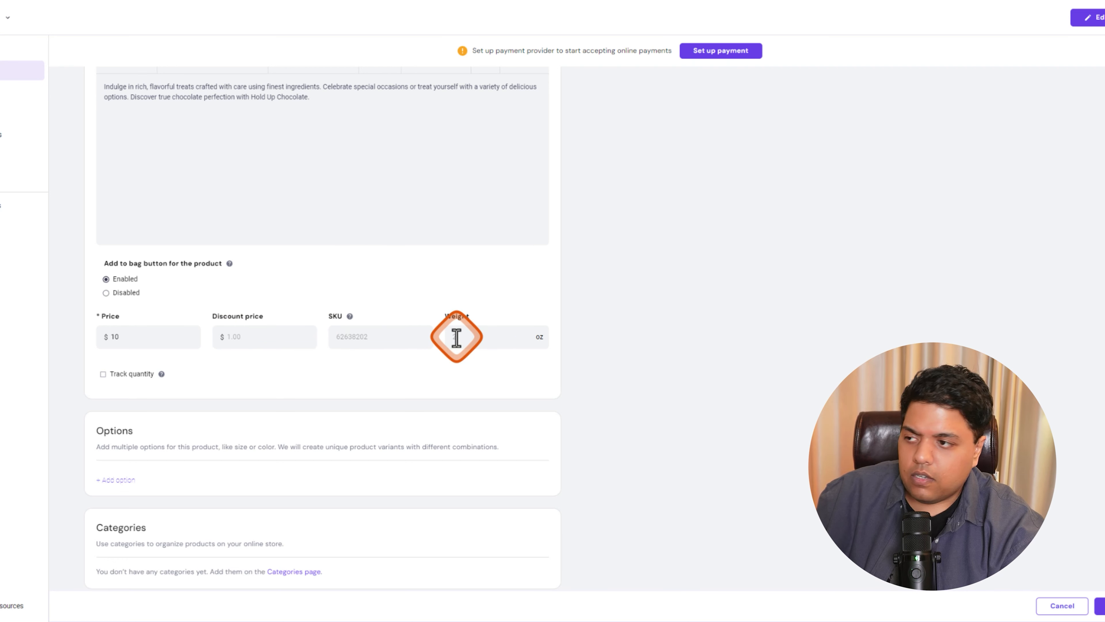
click(103, 374)
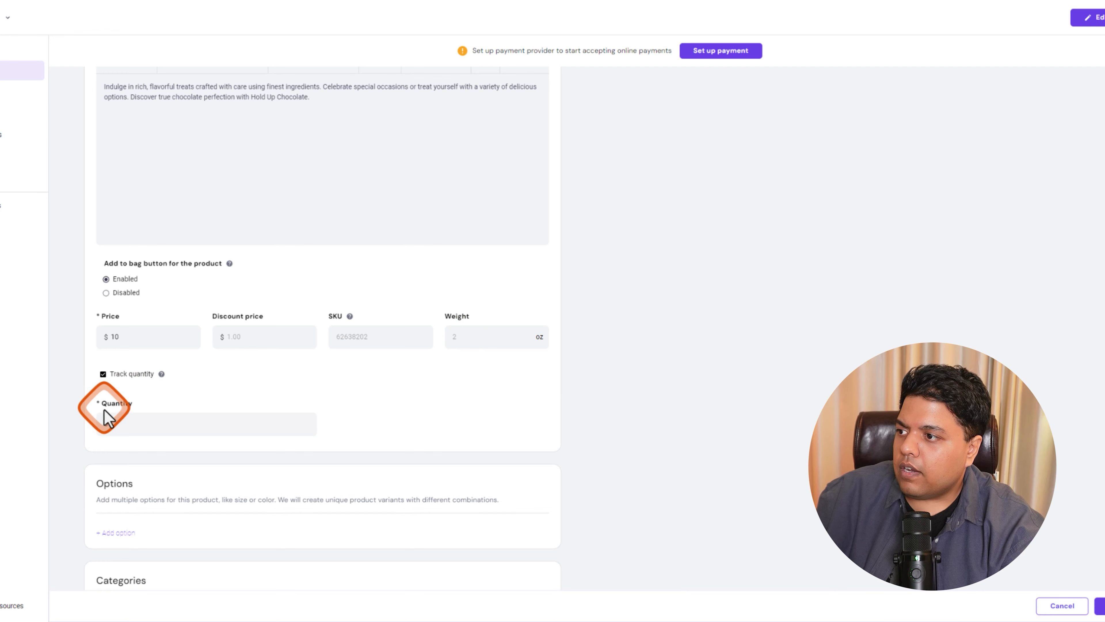
drag(116, 425, 92, 423)
text(1)
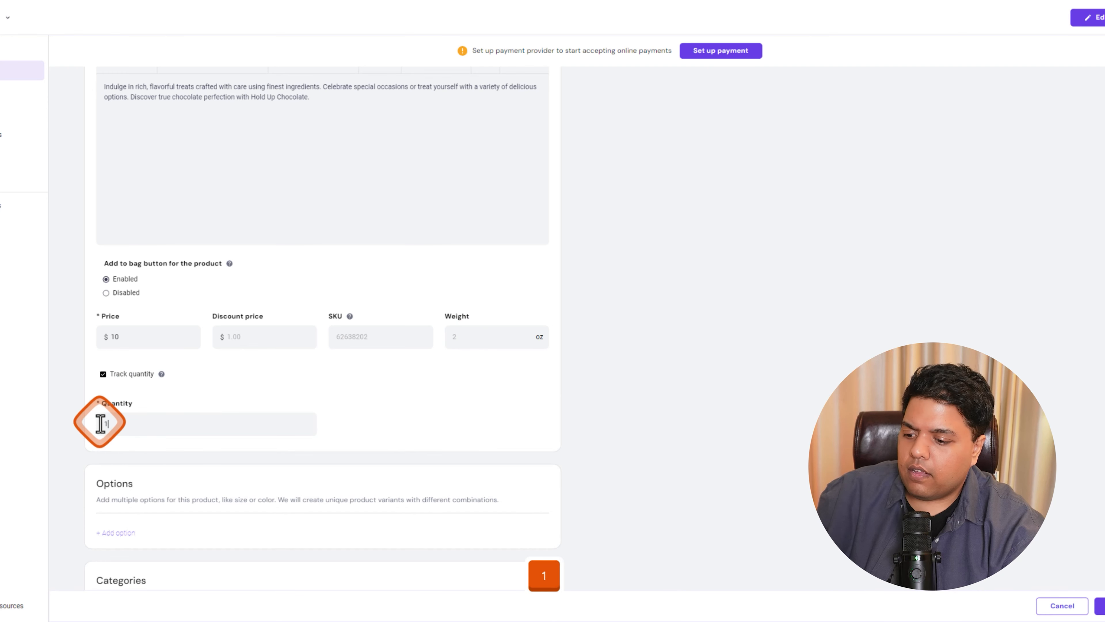
text(00)
Add a Color option to the product with the selections Red and Green, and save it
scroll(108, 279, down, 3)
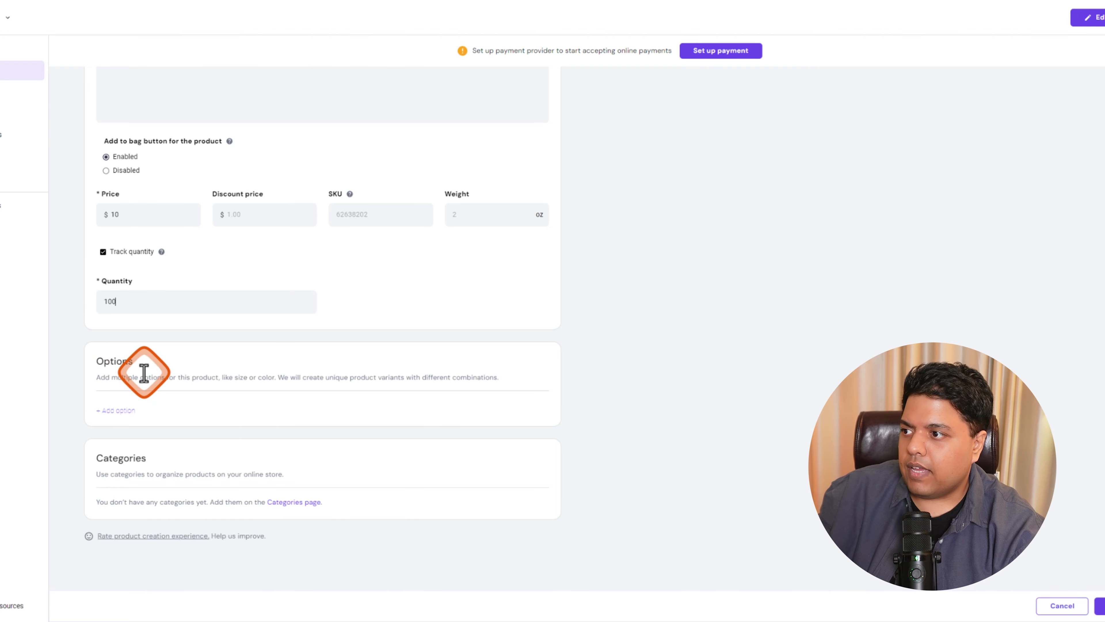
click(109, 410)
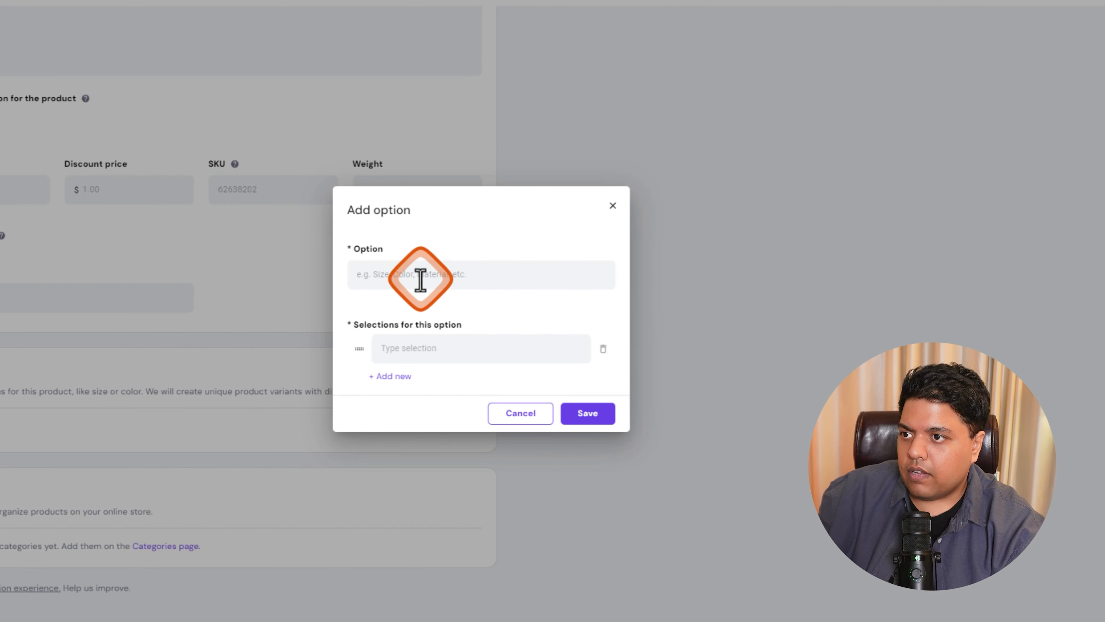
click(420, 279)
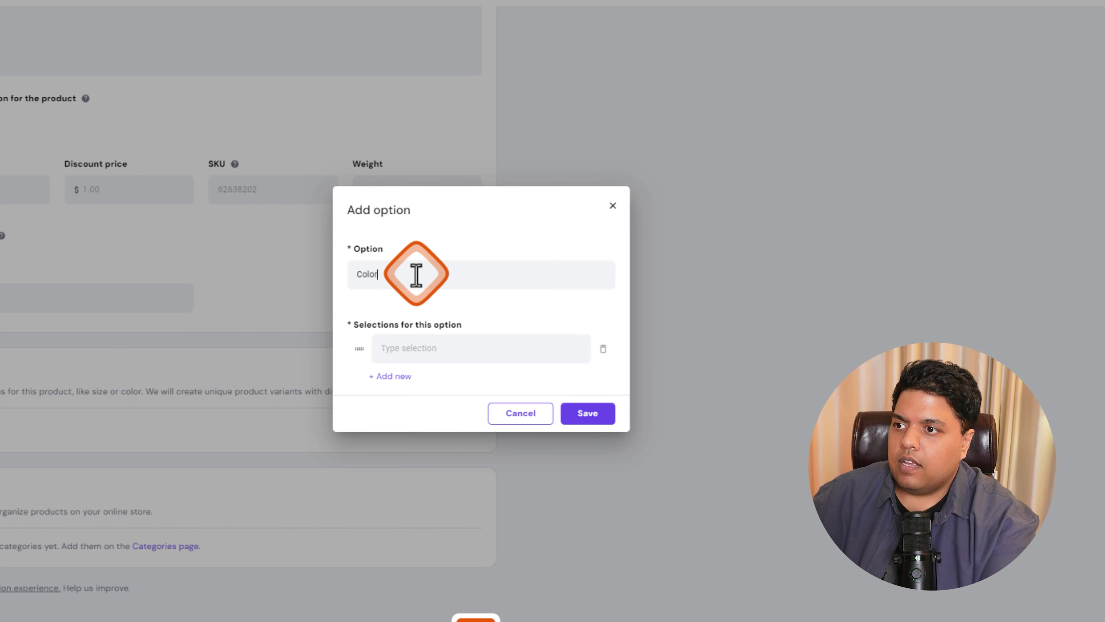
click(429, 347)
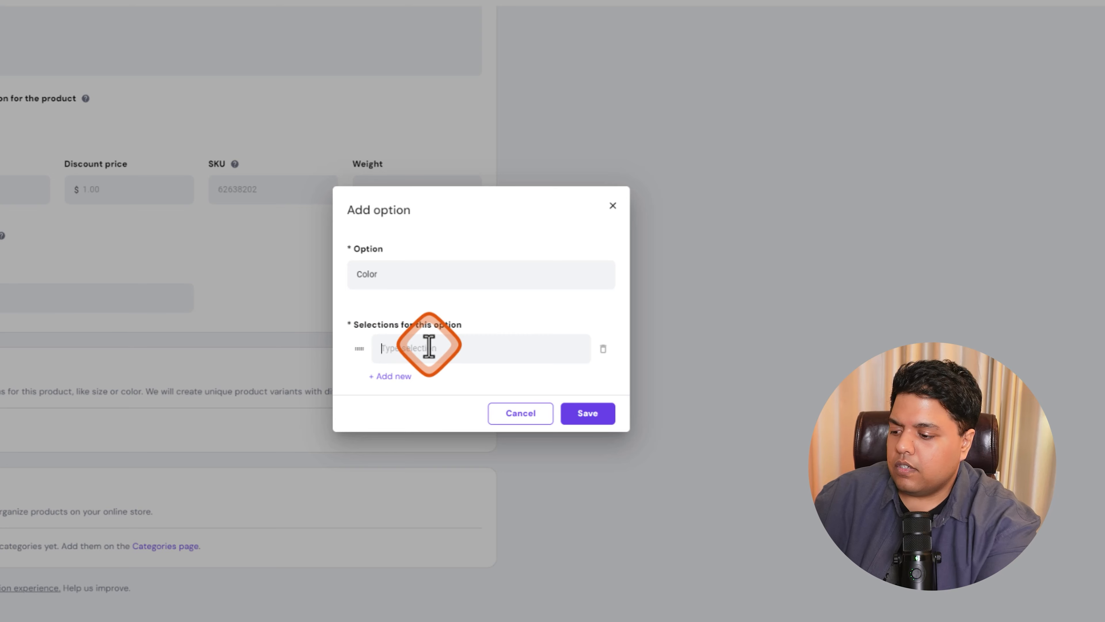
text(Red)
click(405, 376)
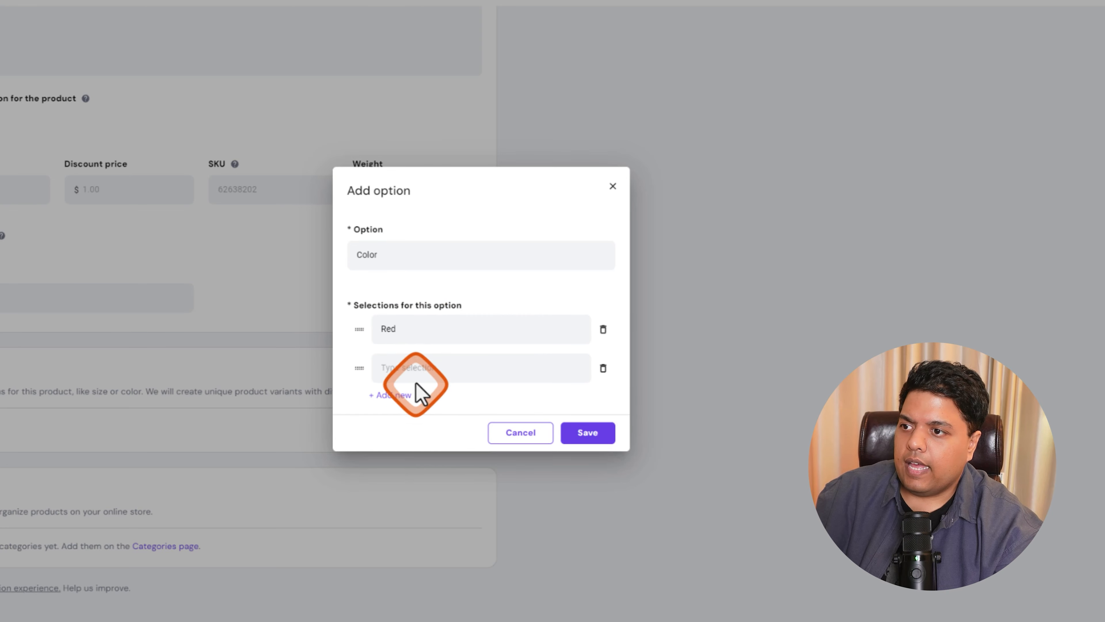
click(419, 370)
text(Green)
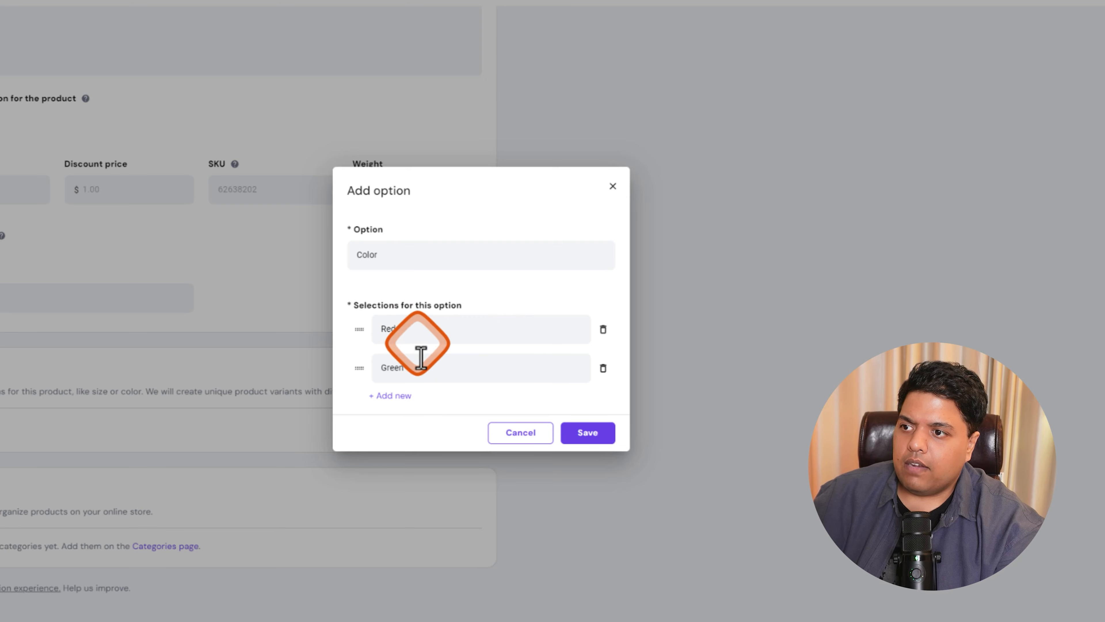
click(585, 435)
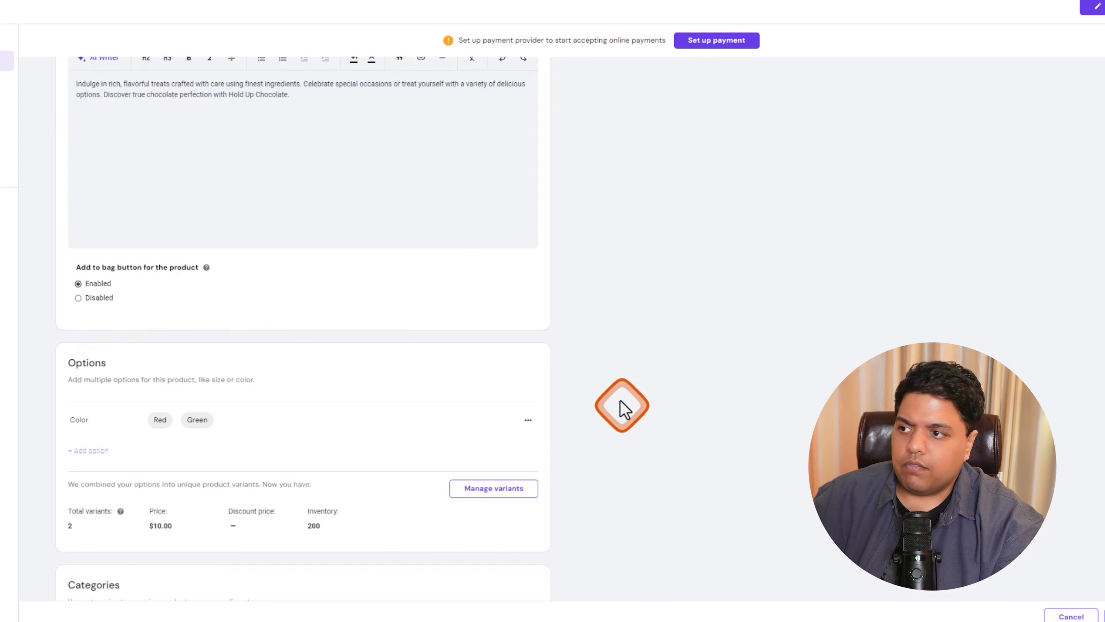
Review the price and quantity settings of the Red and Green variants and save the variant list
scroll(435, 357, down, 3)
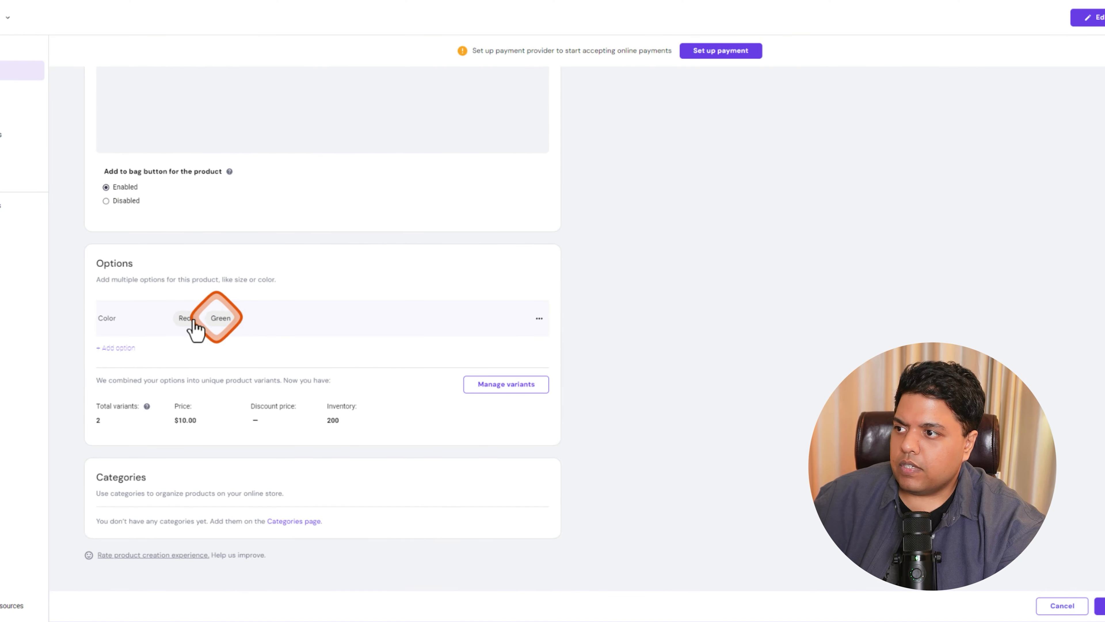
click(506, 384)
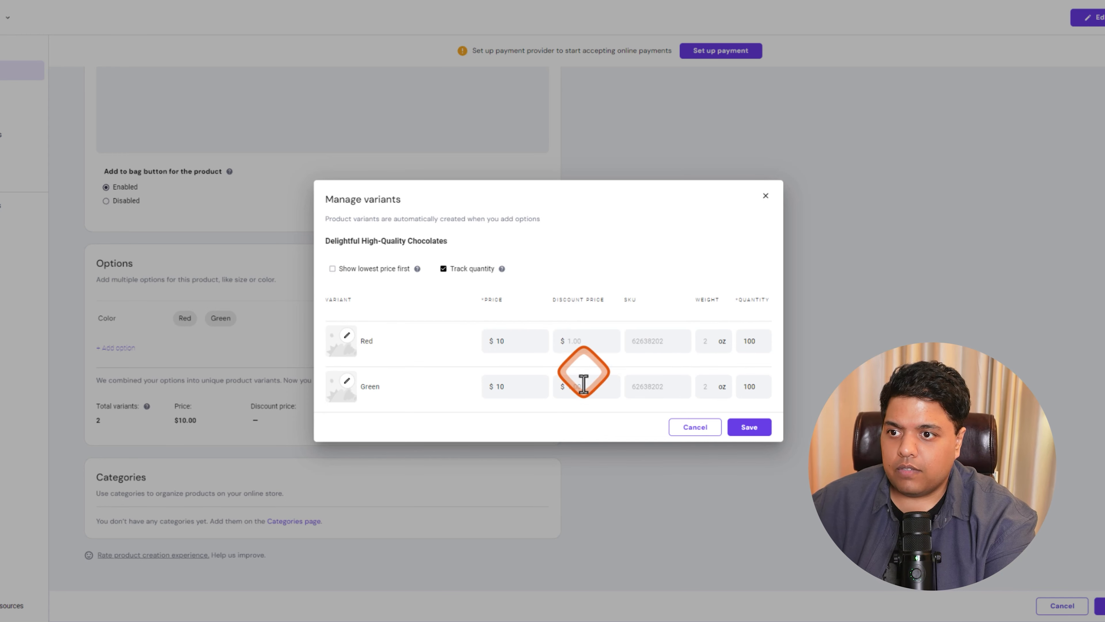
click(750, 426)
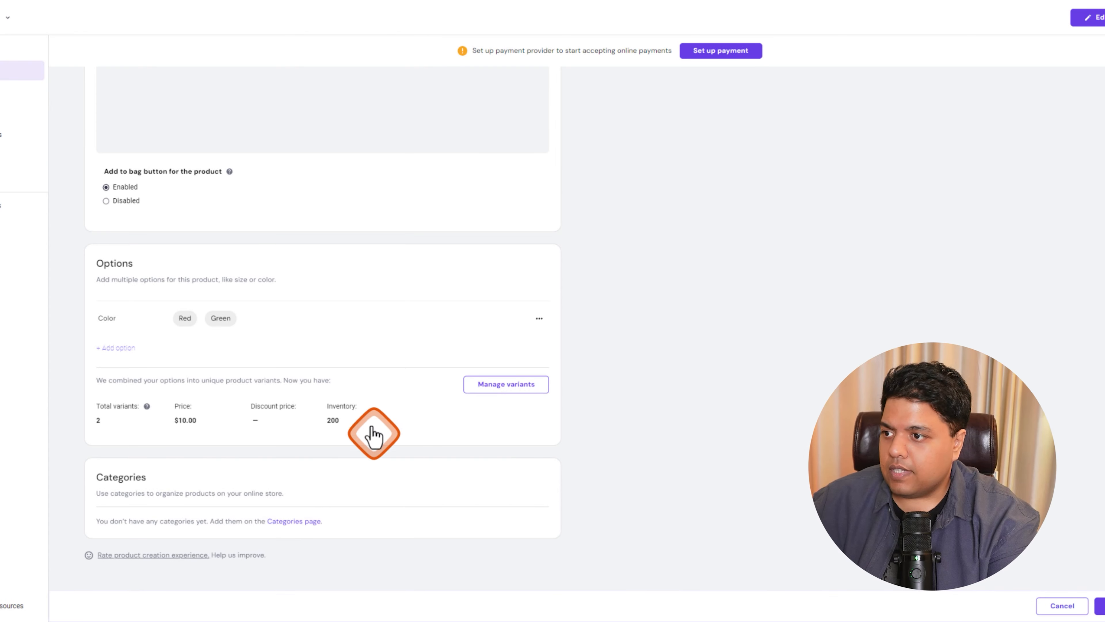
Try to go to the Categories page, stay on the product instead, and save the product
click(288, 522)
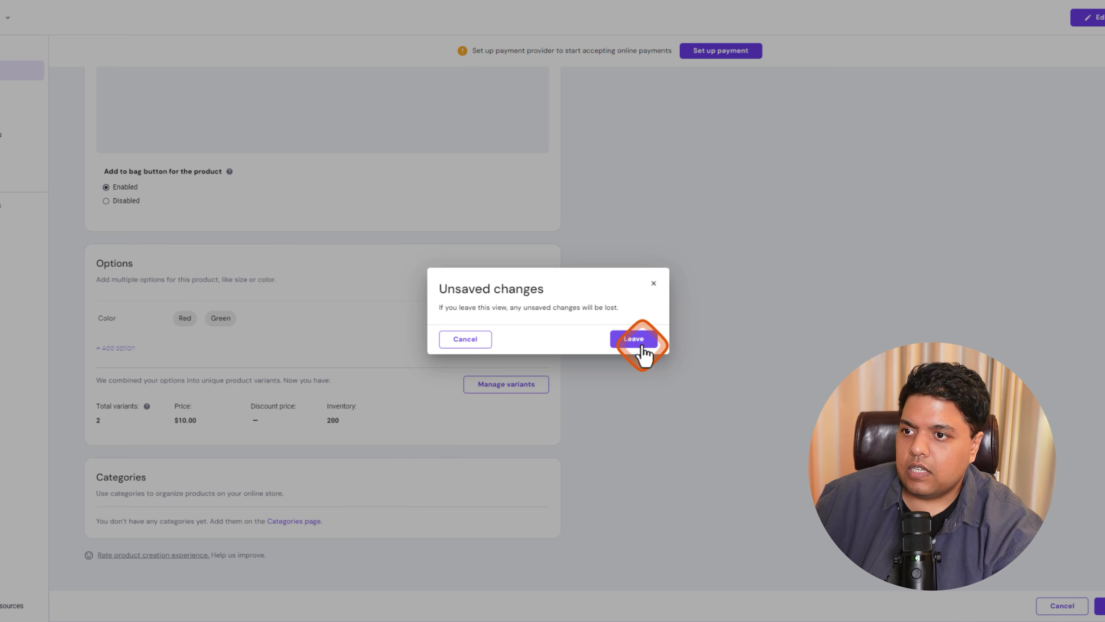
click(466, 343)
click(1090, 609)
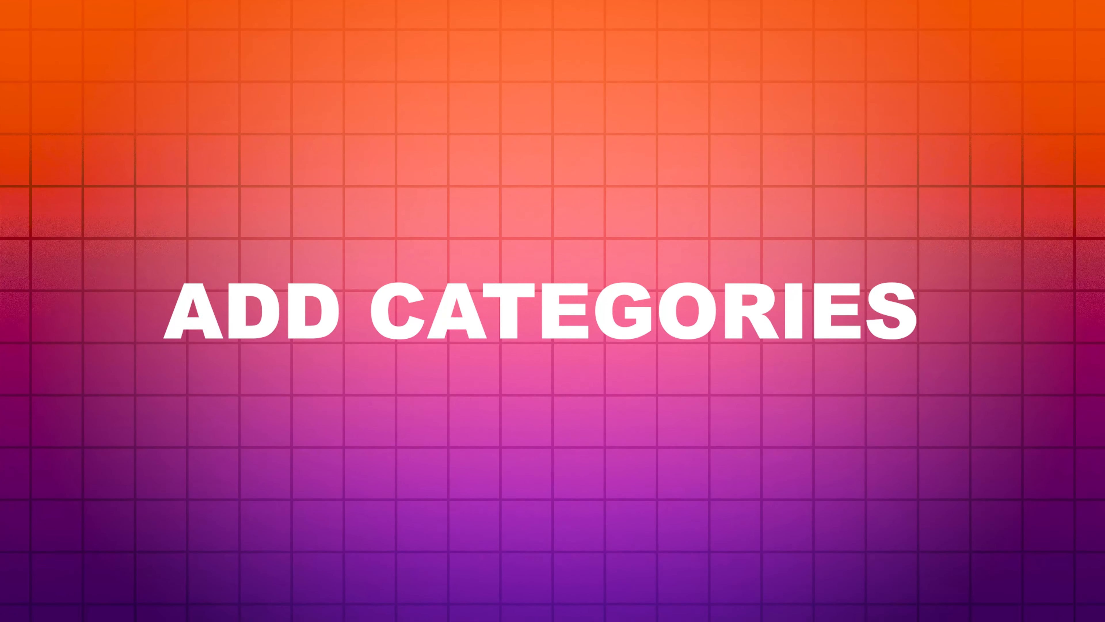
Start a new product category in the store manager and name it Luxury Chocolates
click(87, 131)
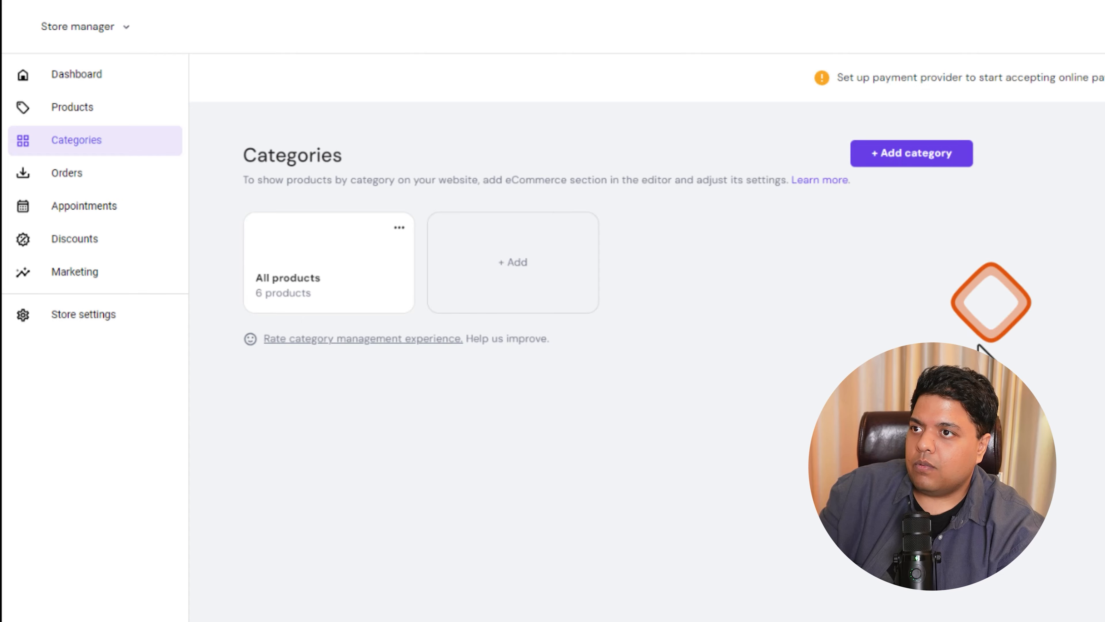
click(911, 153)
click(257, 213)
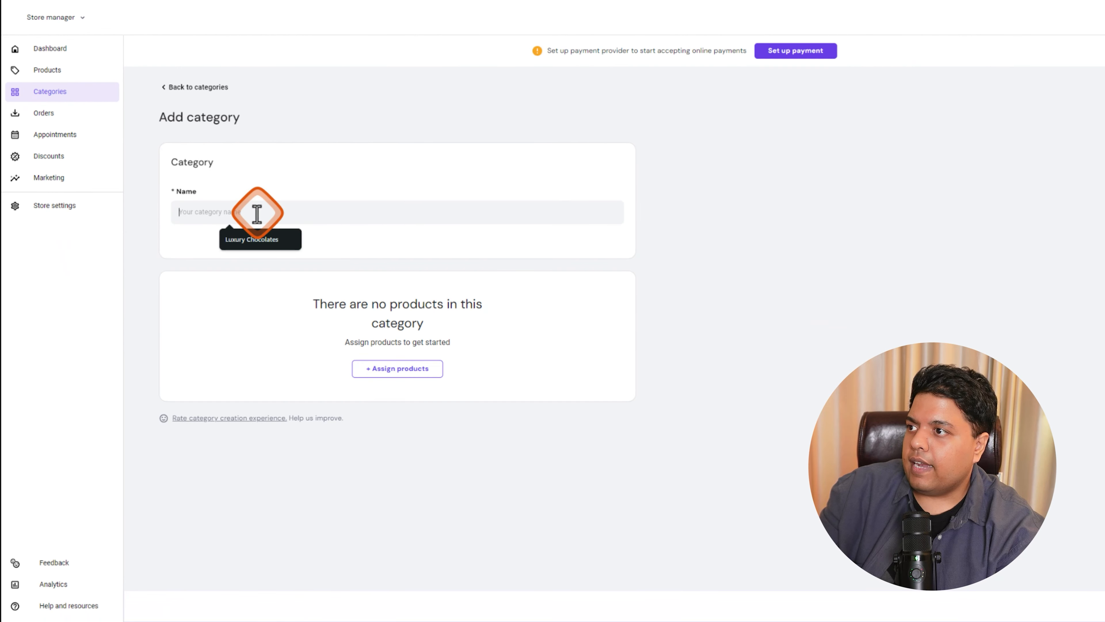
text(Luxu)
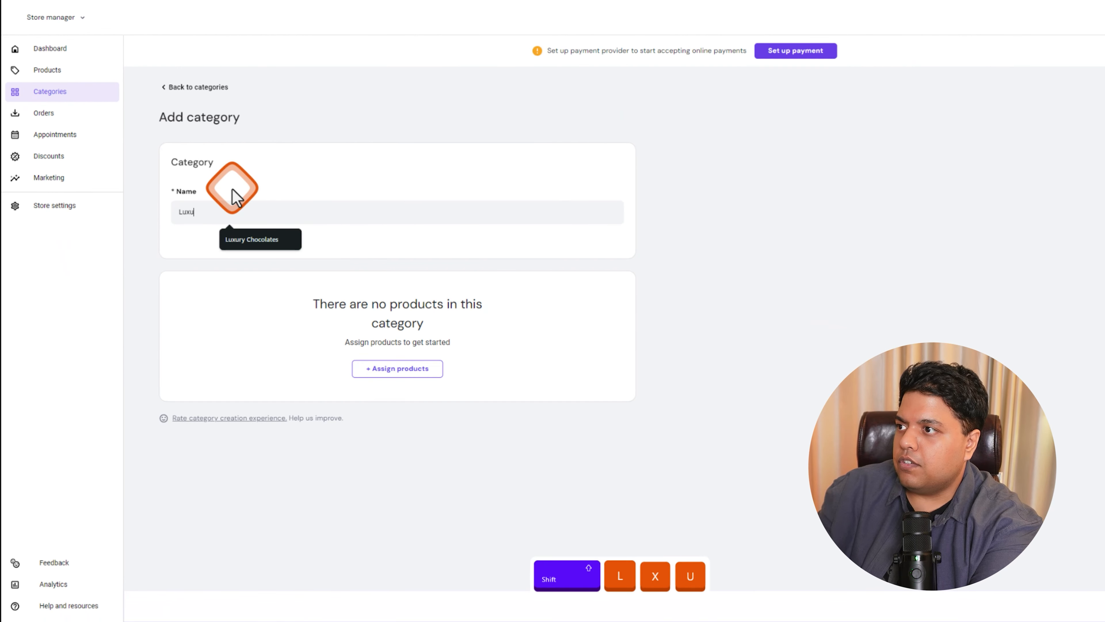
text(ry Chocolates)
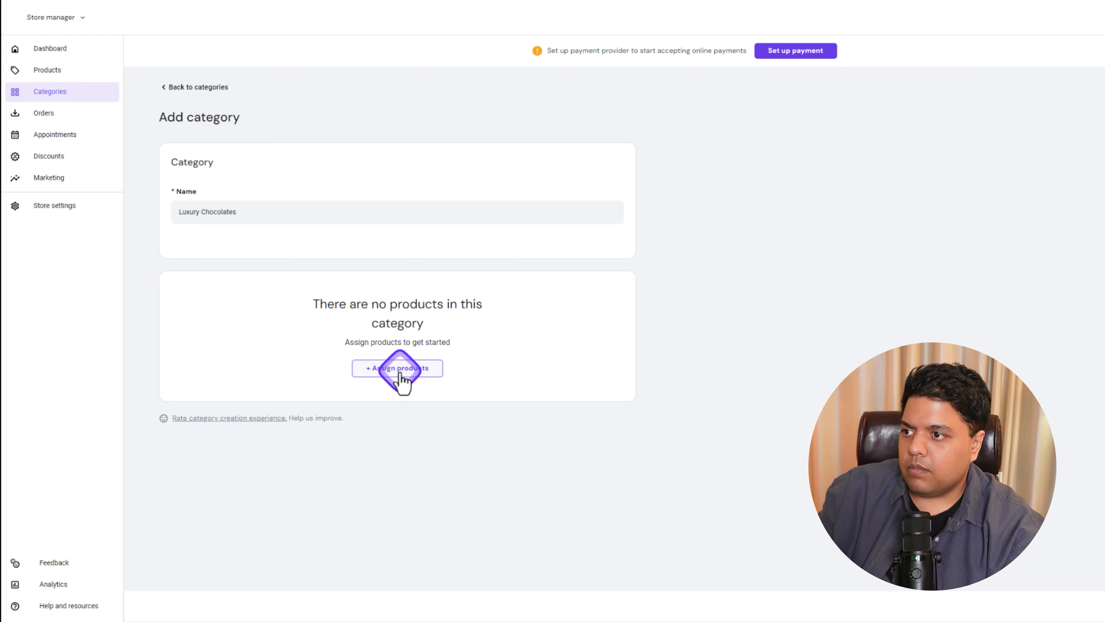
Assign Delightful High-Quality Chocolates 3 and Delightful High-Quality Chocolates 4 to the new category
click(411, 371)
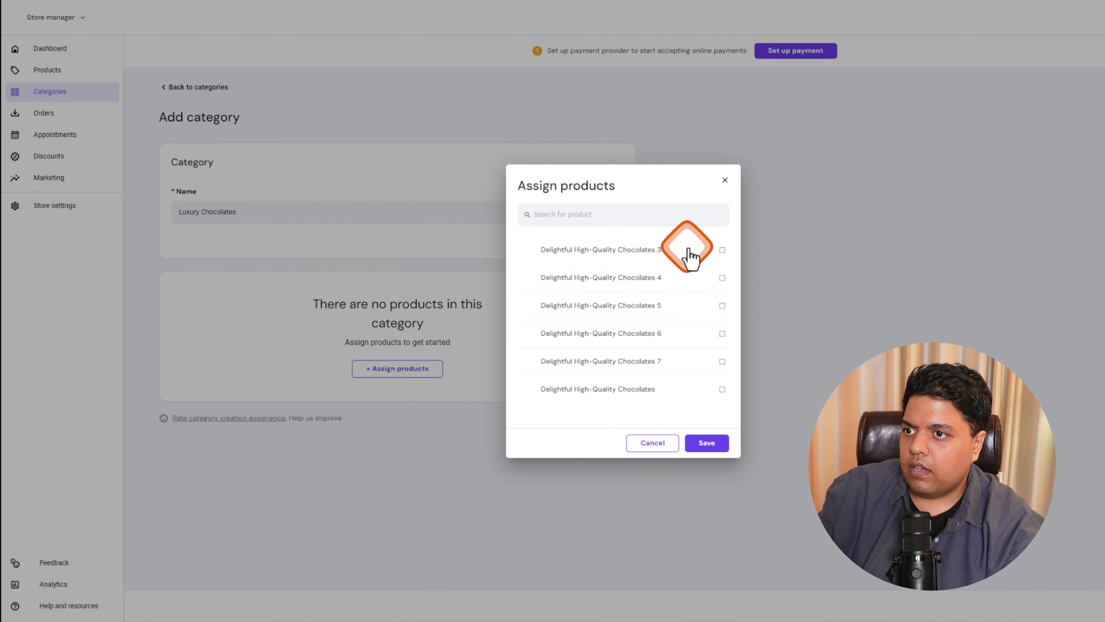
click(722, 249)
click(722, 278)
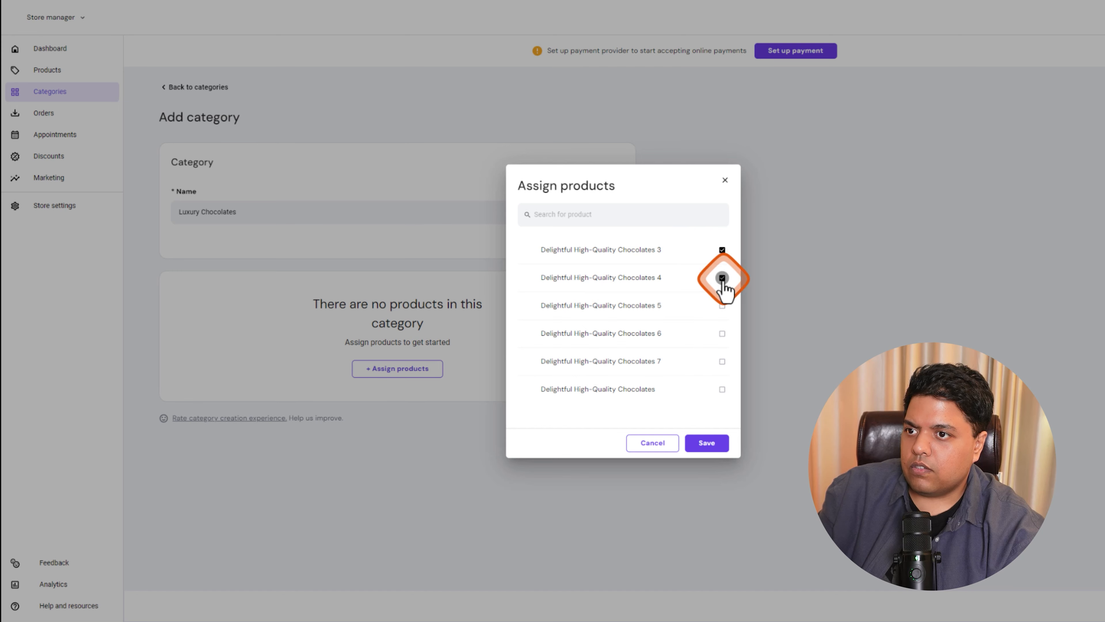
click(707, 442)
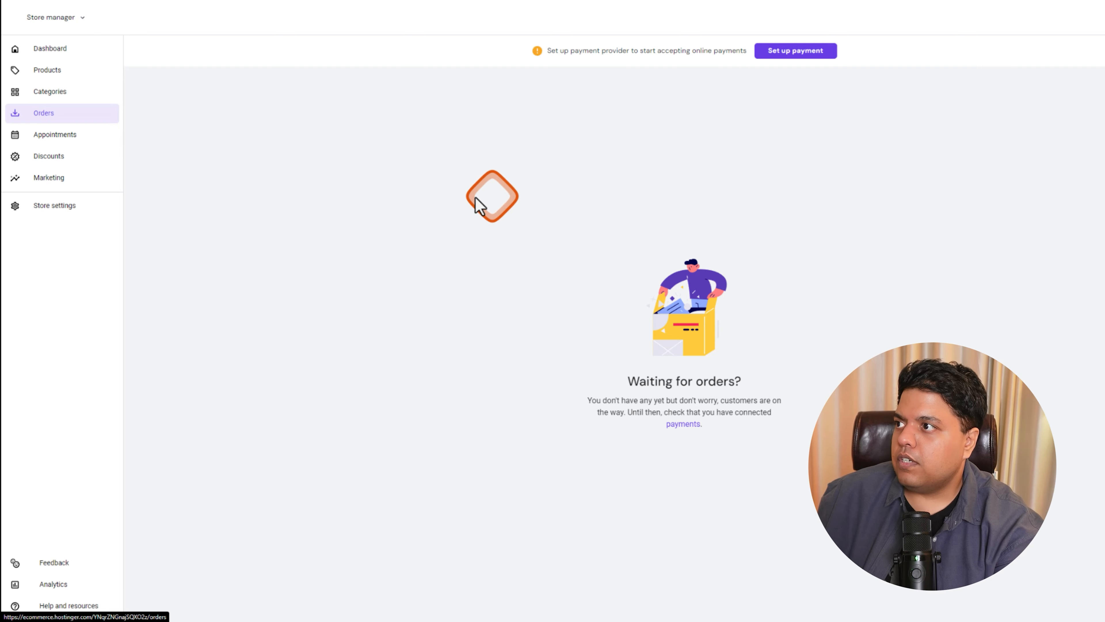
Examine the appointment calendar and the weekly availability hours, then close the availability settings without saving
click(48, 135)
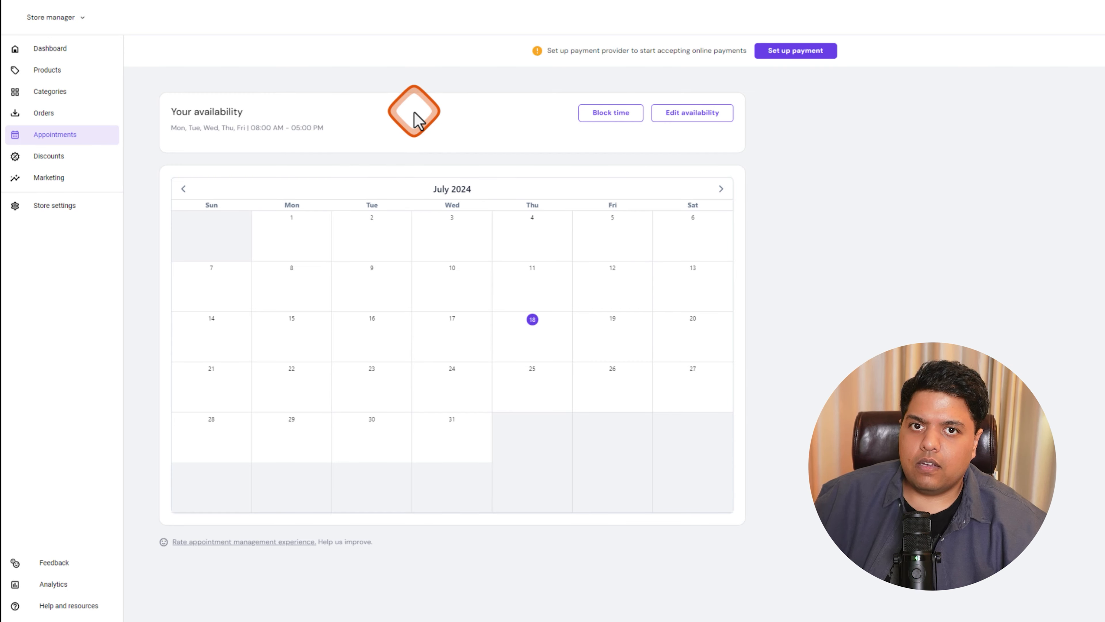
click(602, 126)
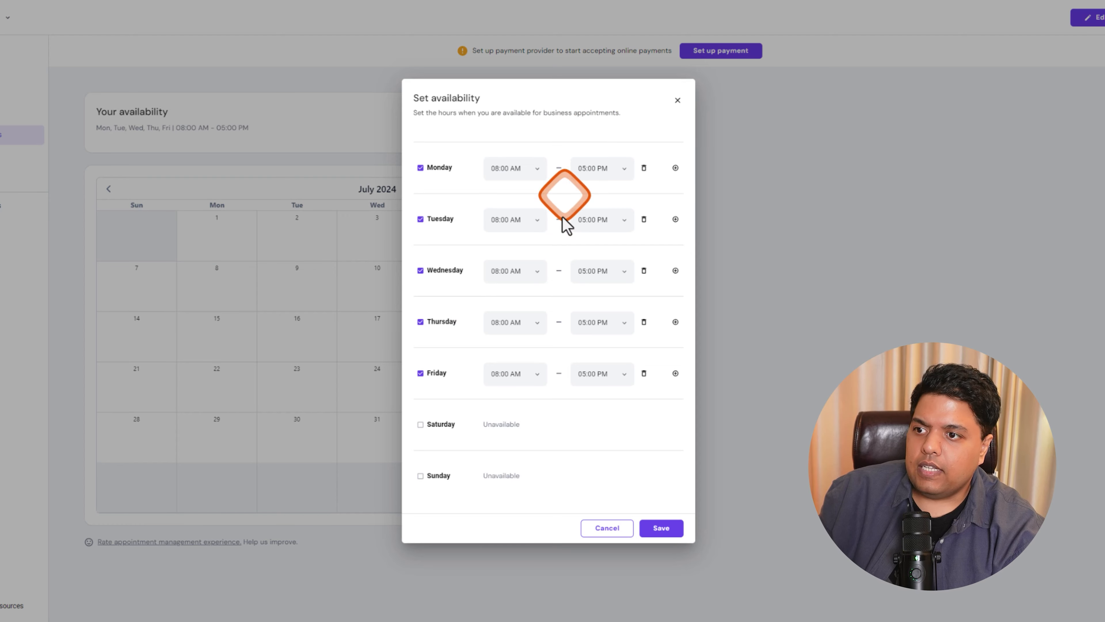
click(602, 526)
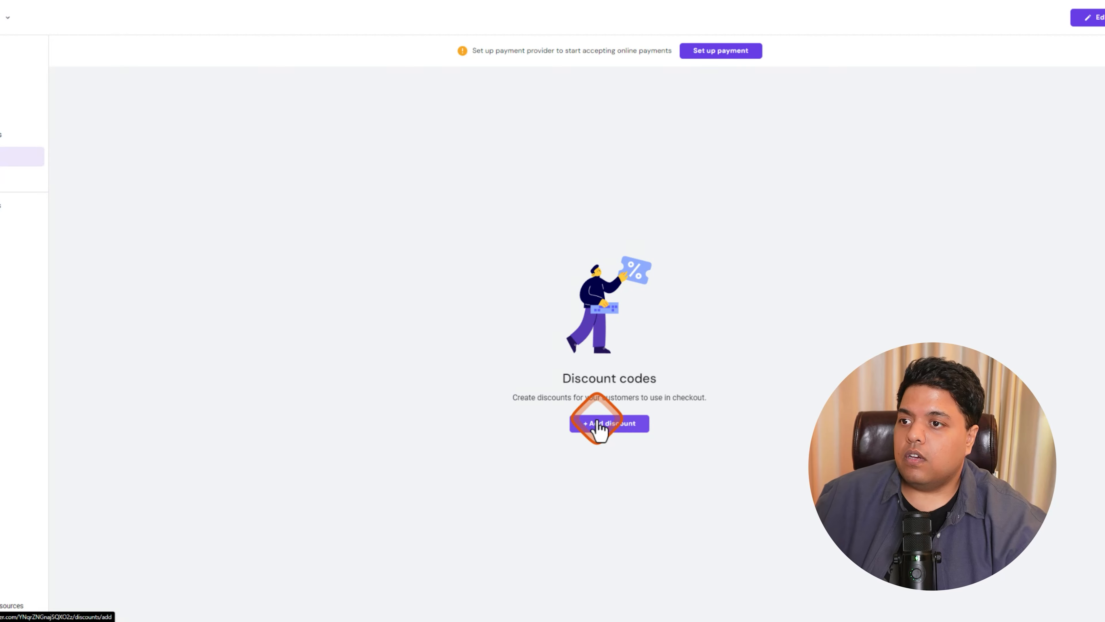
Start adding a new discount code for the store
click(596, 426)
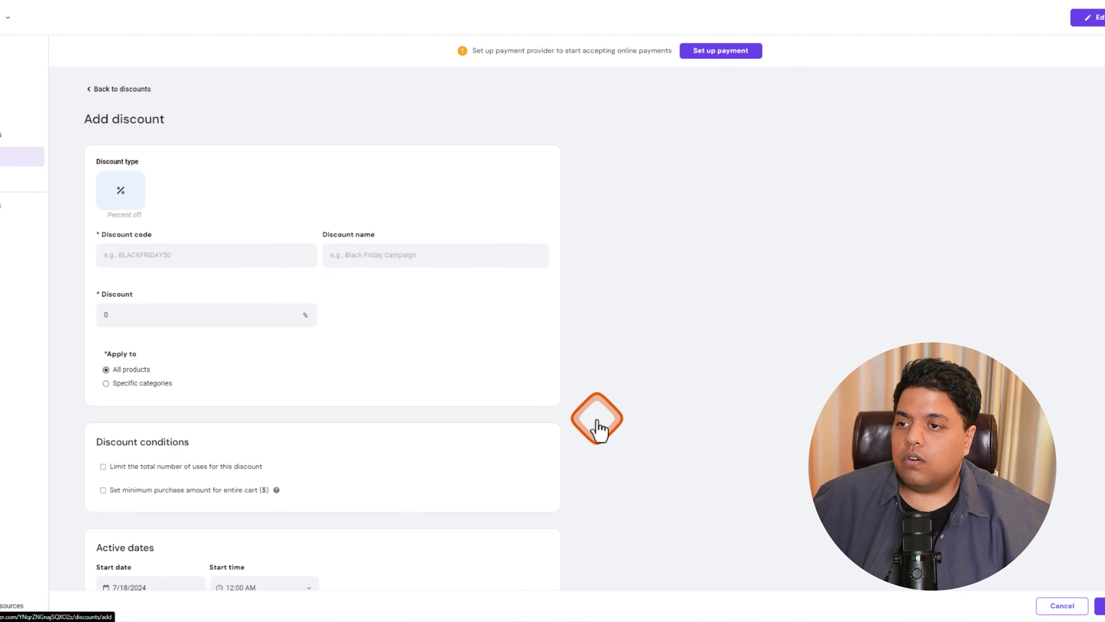